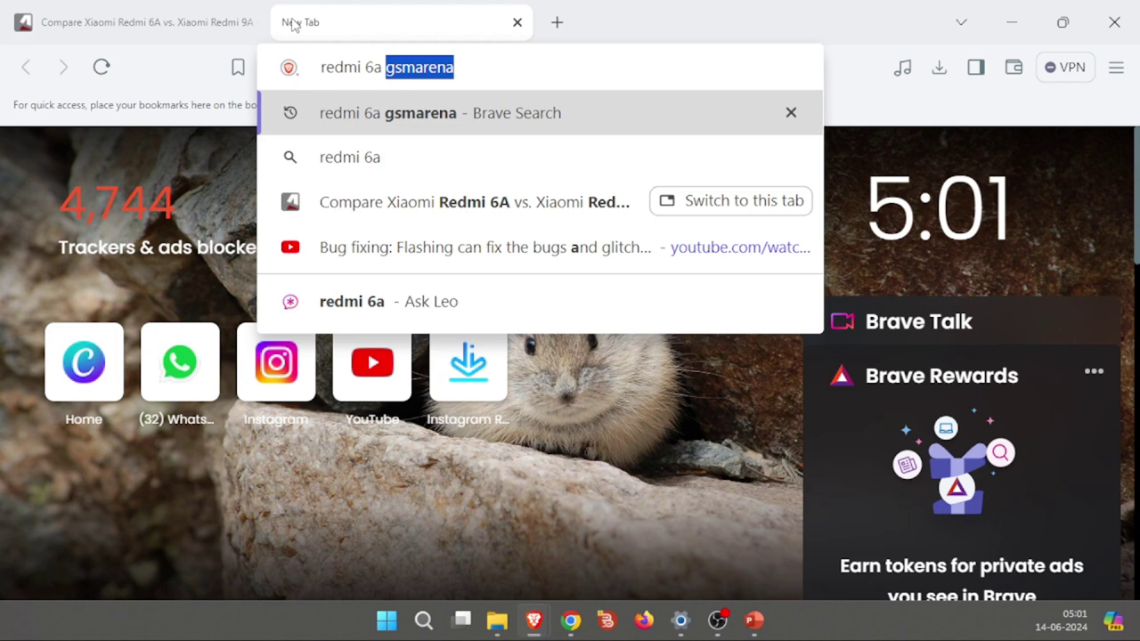
Search the web for "redmi 6a flash file"
type("fir")
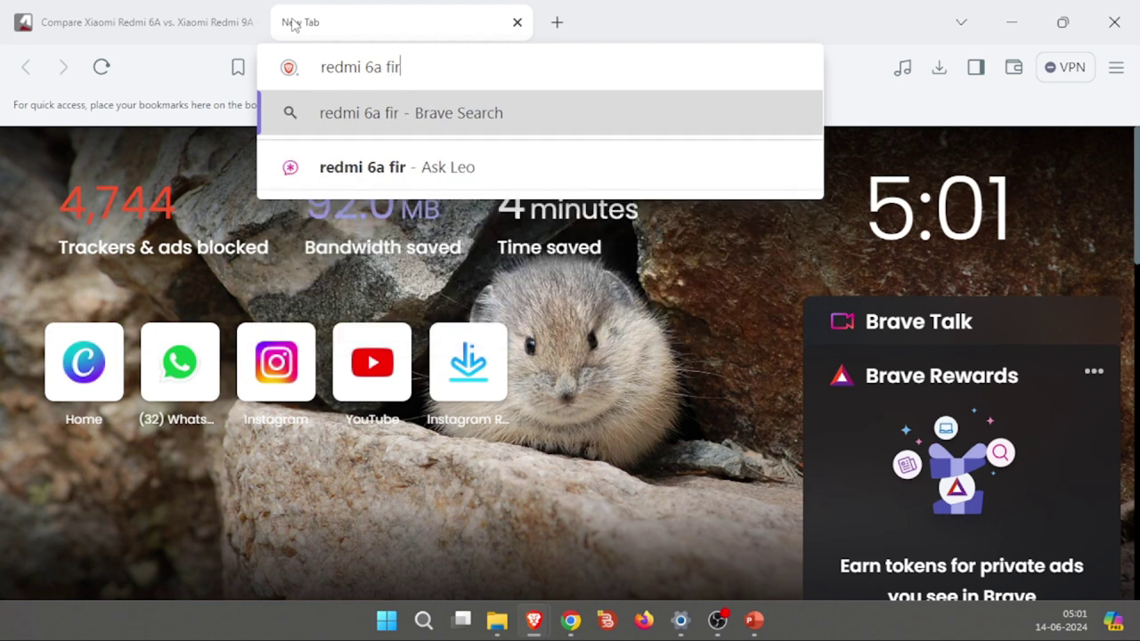
key("BackSpace")
key("BackSpace")
type("l")
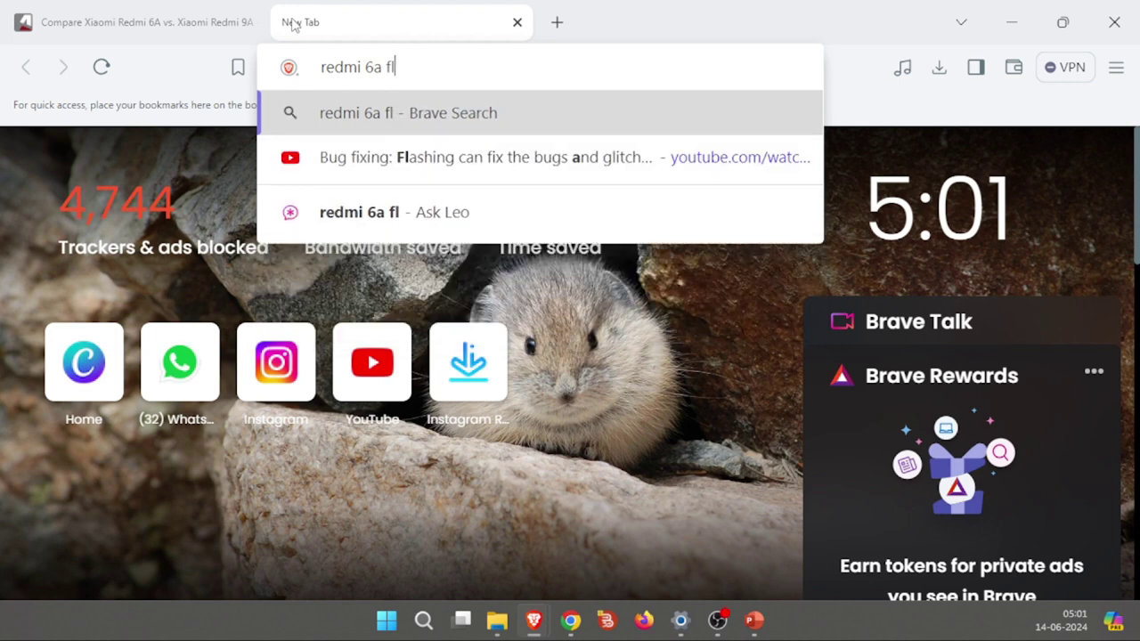
type("ash file")
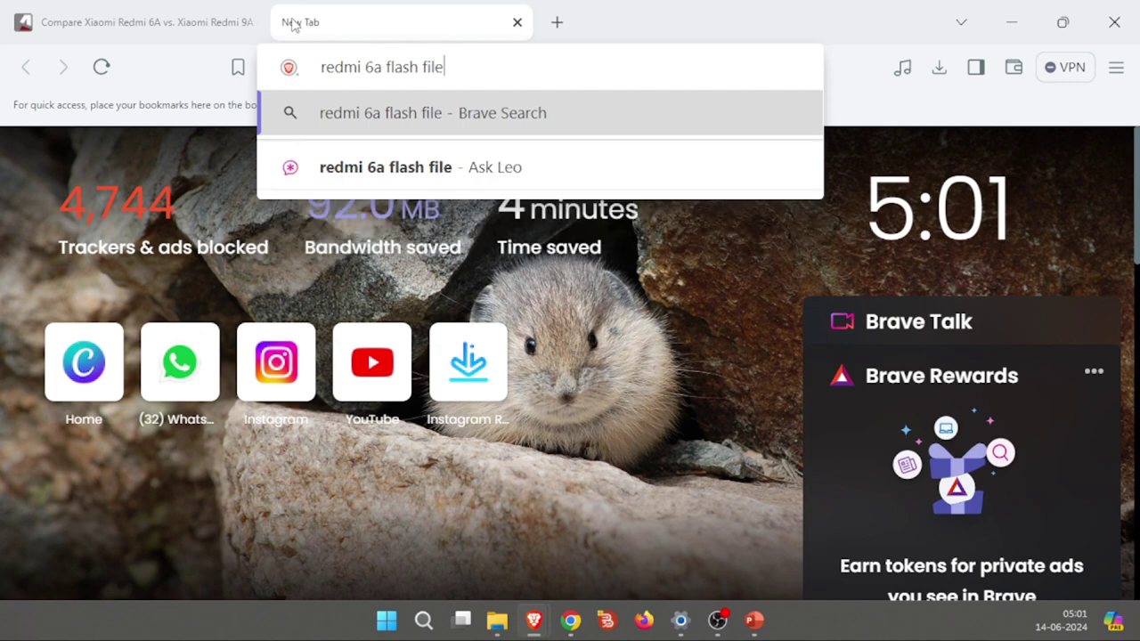
key("Return")
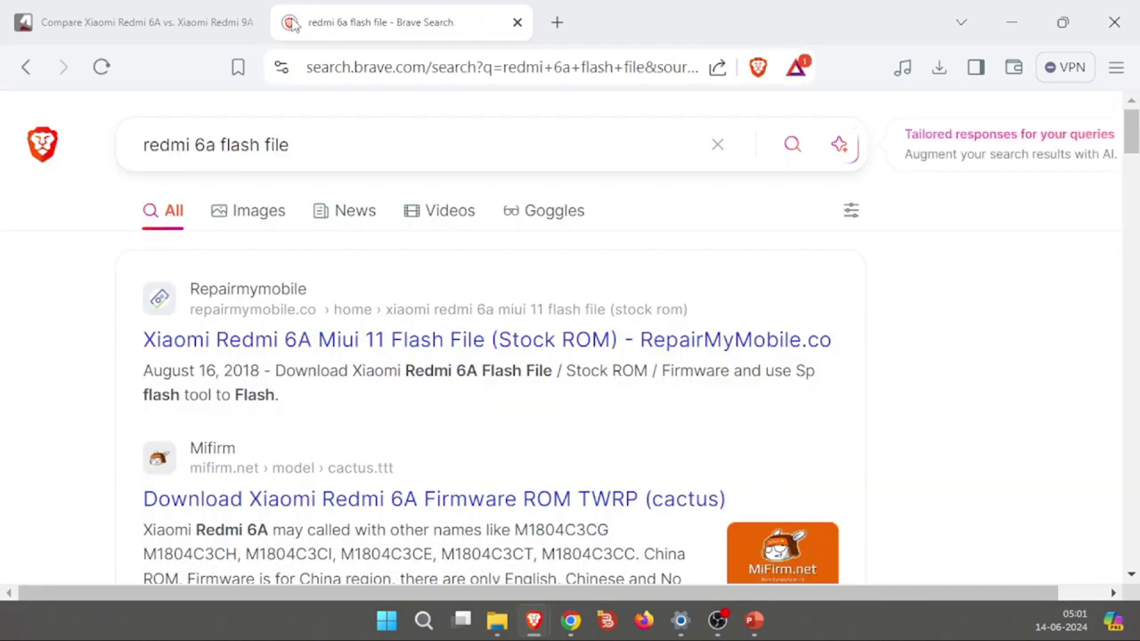
Open the RepairMyMobile search result for the Xiaomi Redmi 6A Miui 11 Flash File (Stock ROM)
scroll(279, 468, "down", 5)
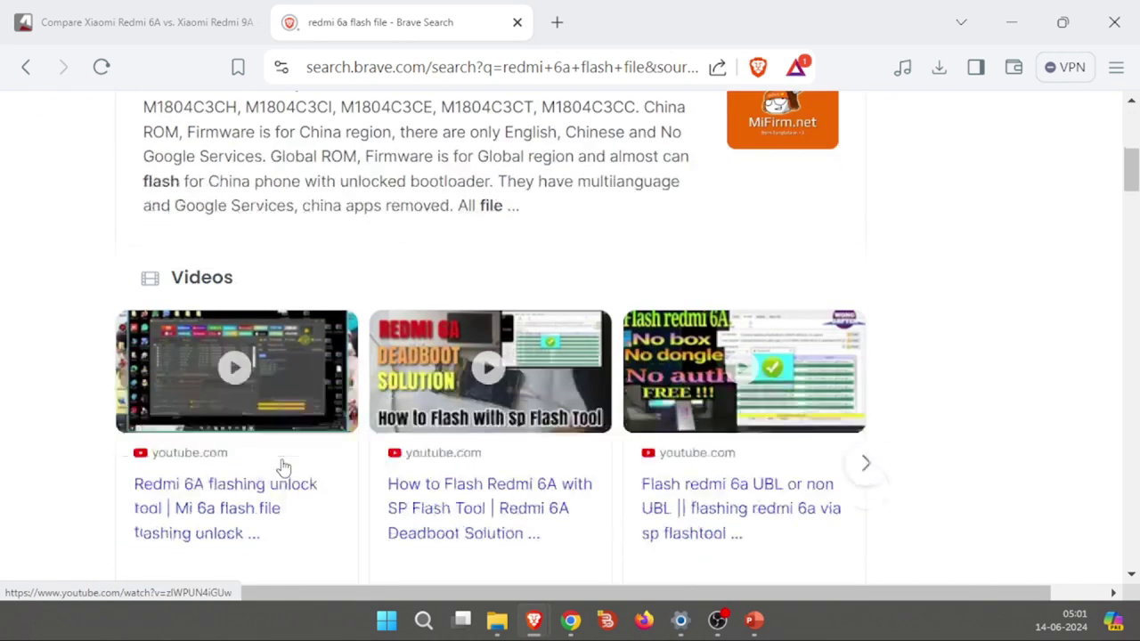
scroll(282, 468, "up", 5)
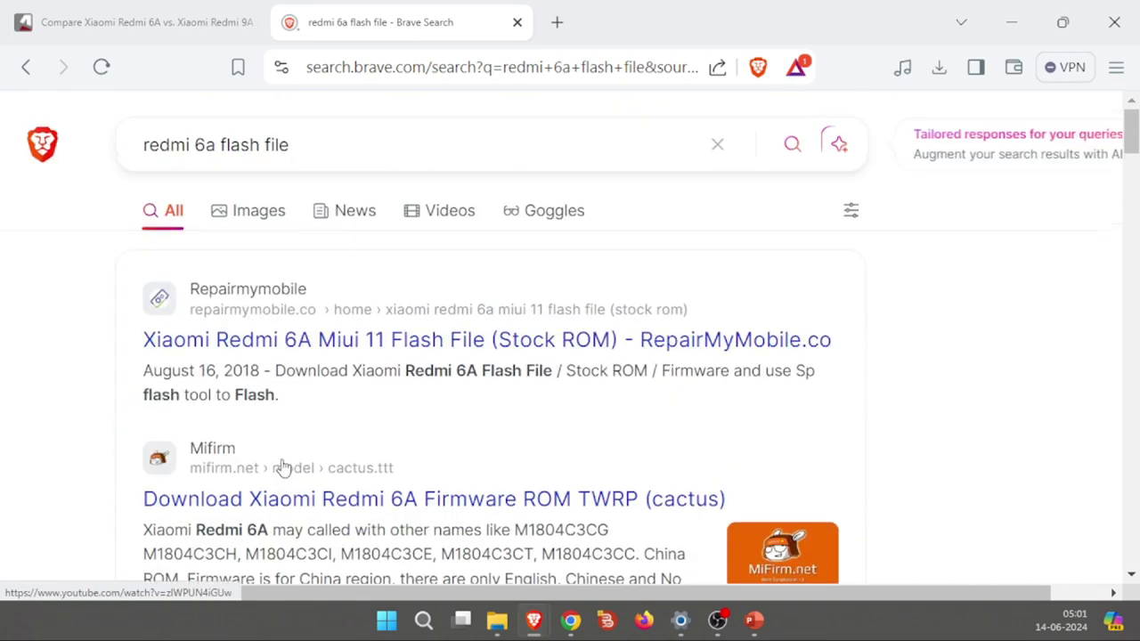
left_click(326, 346)
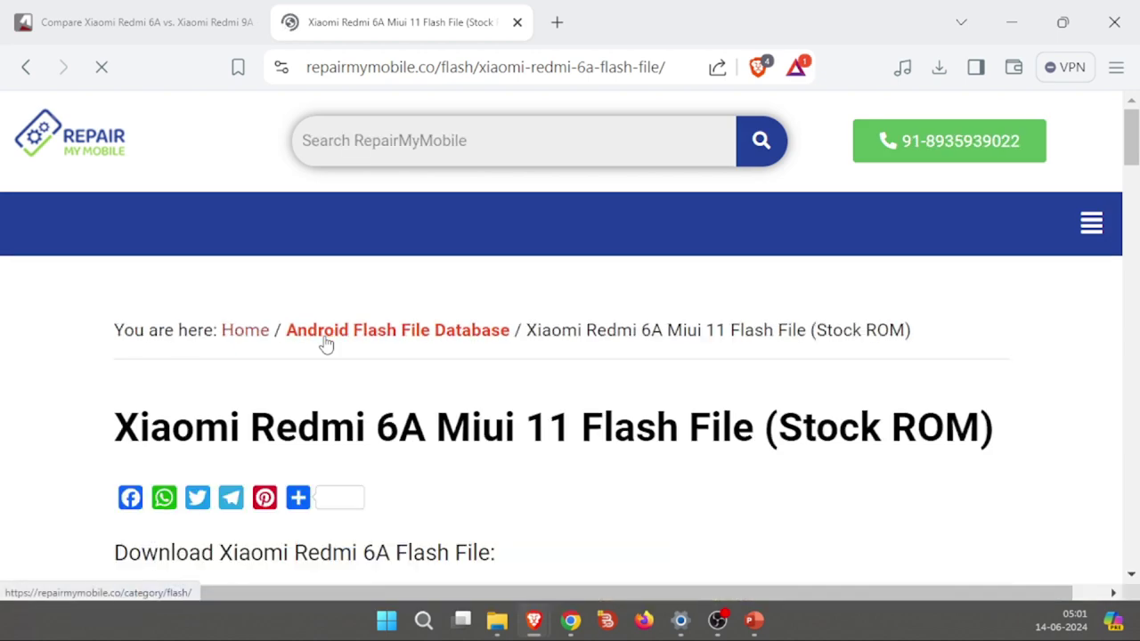
Follow the download link for the cactus_global_images_V11.0.9.0.PCBMIXM_20200916.0000.00_9.0_global firmware
scroll(330, 341, "down", 5)
scroll(327, 342, "down", 2)
scroll(465, 481, "up", 3)
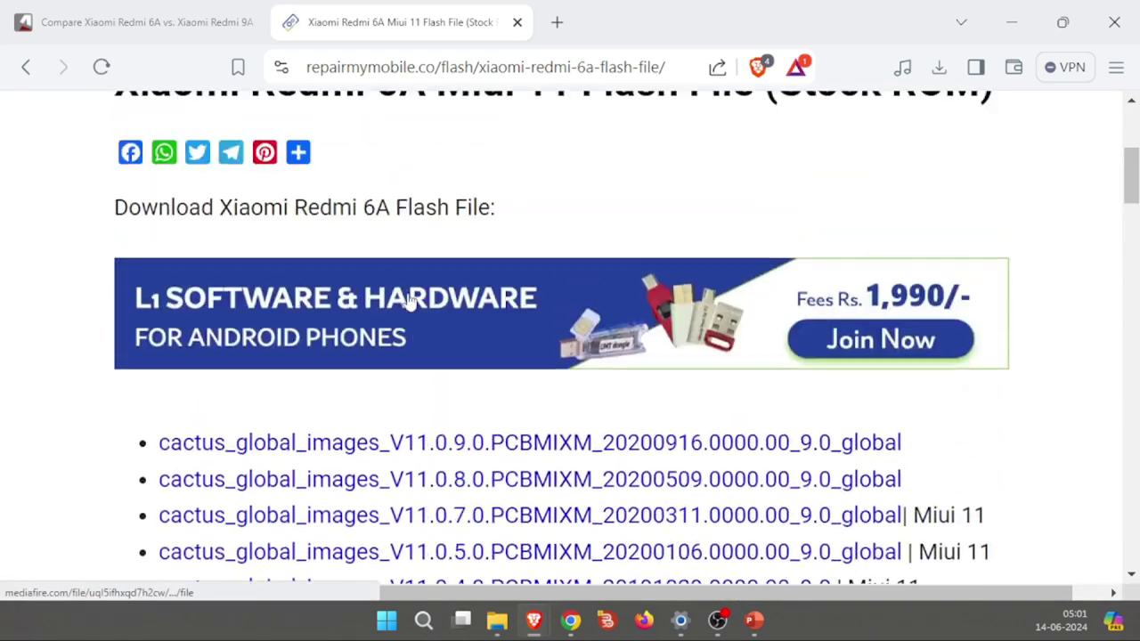
left_click(405, 454)
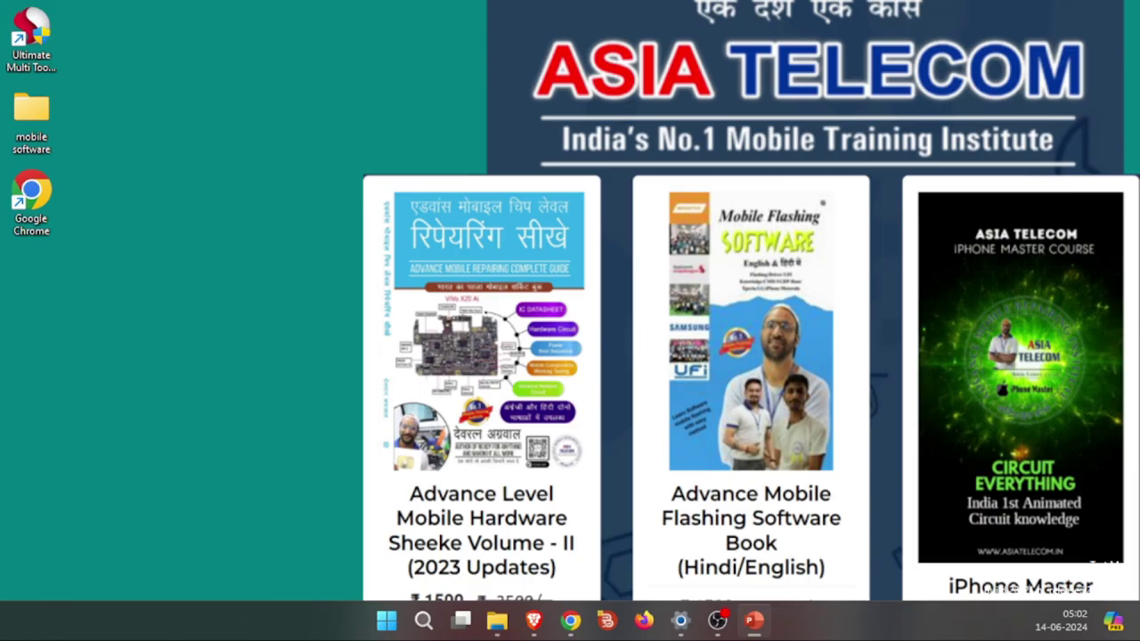
Examine the extracted Redmi 6A cactus firmware files in the firmware folder of mobile software, and close the window
double_click(39, 115)
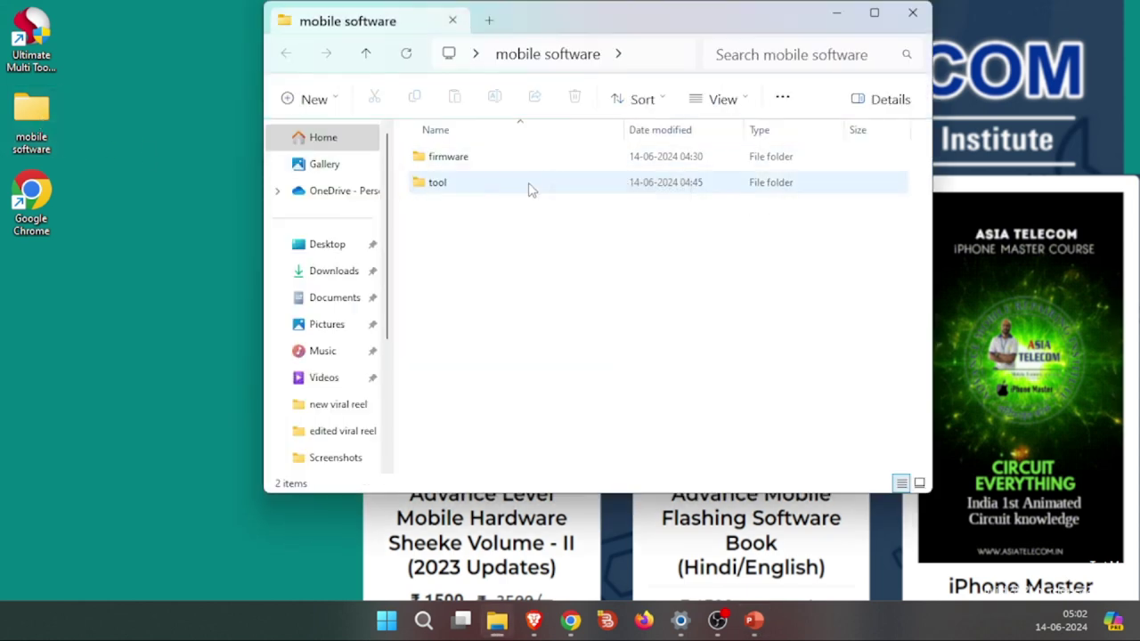
double_click(522, 157)
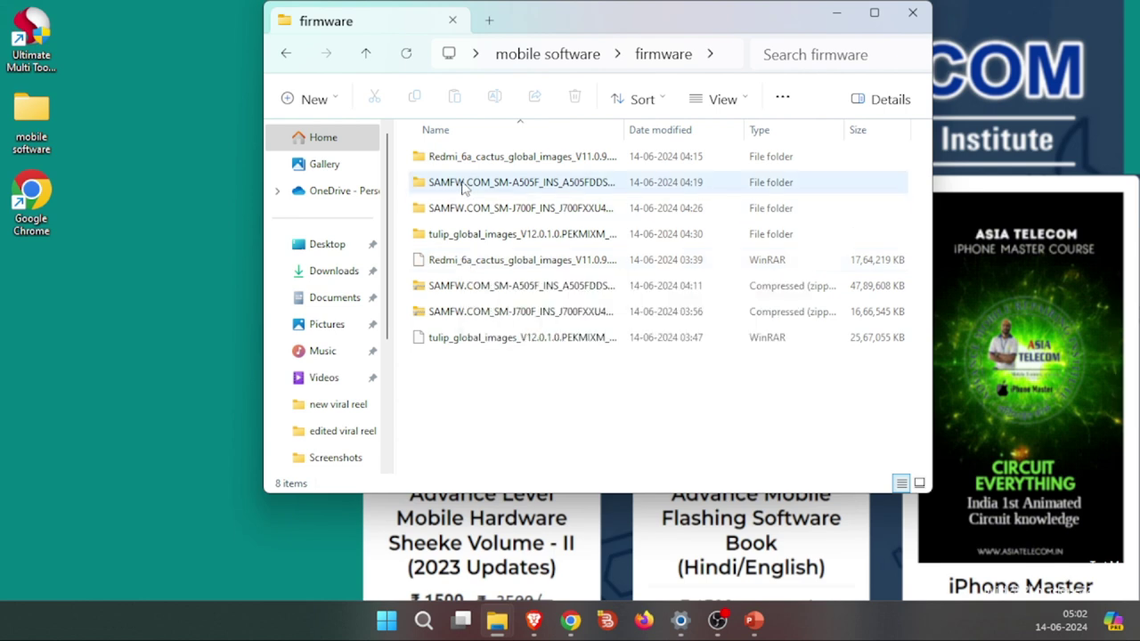
double_click(433, 165)
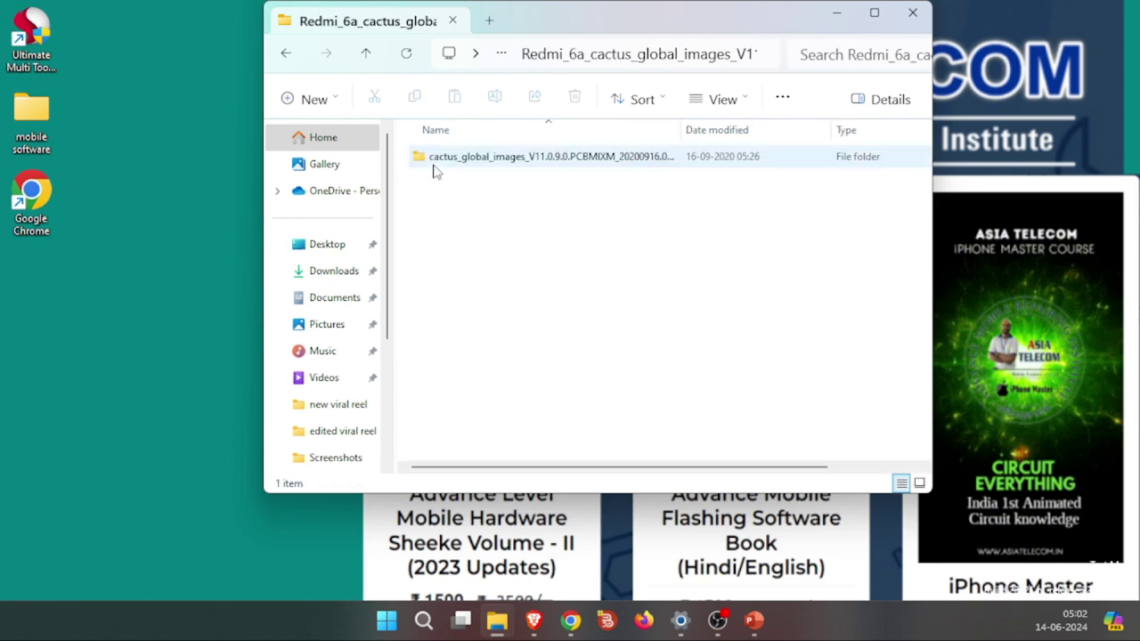
double_click(435, 171)
scroll(441, 214, "down", 1)
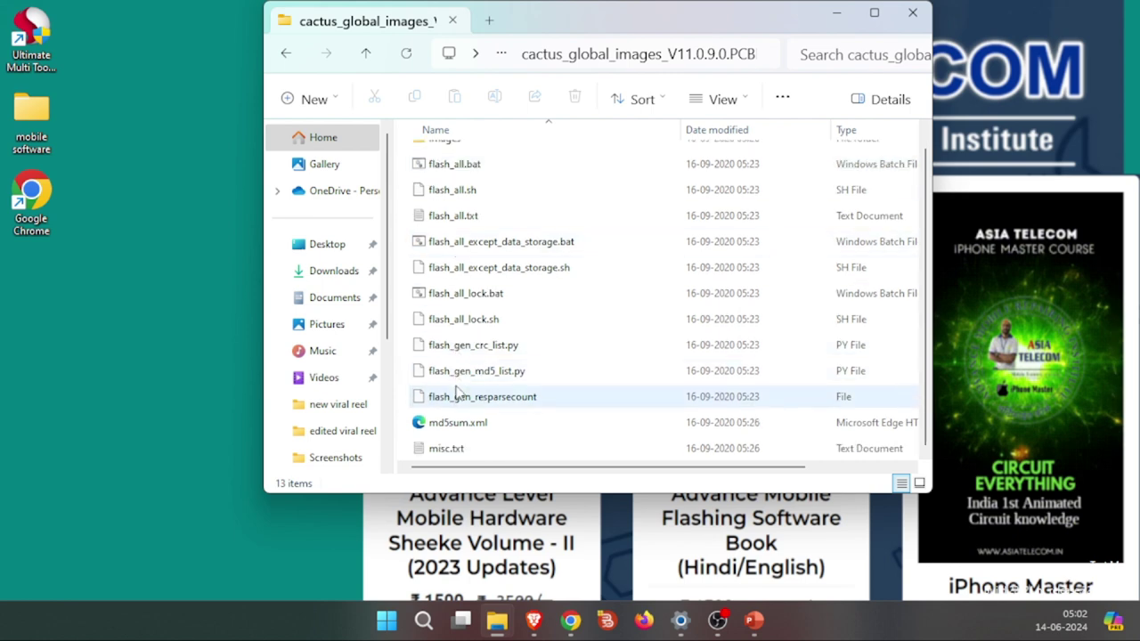
scroll(456, 392, "up", 1)
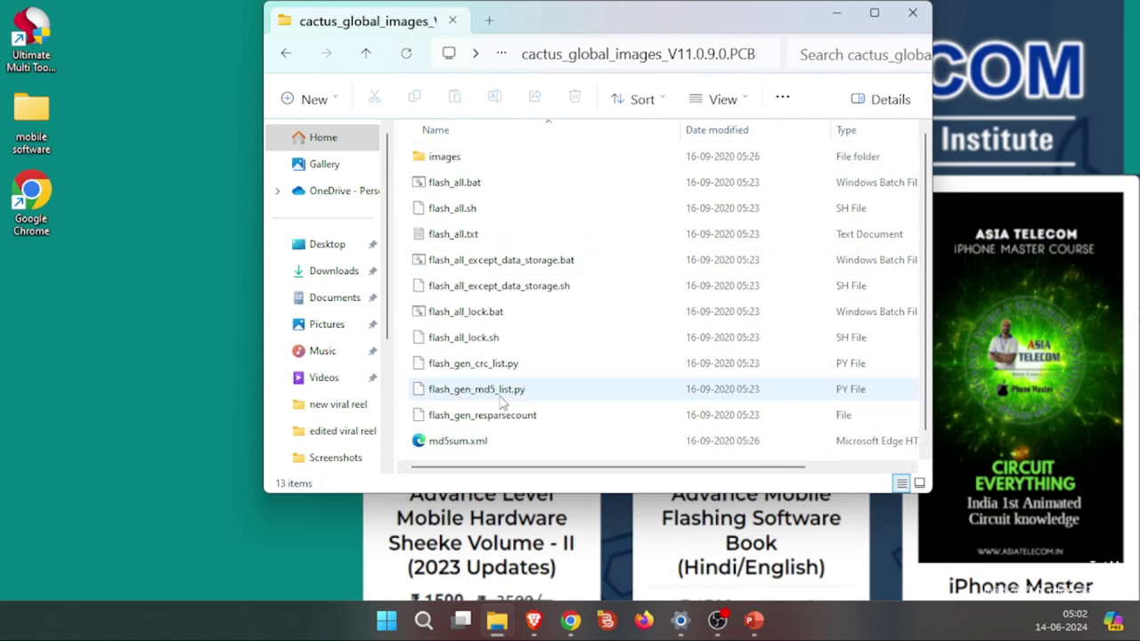
left_click(910, 16)
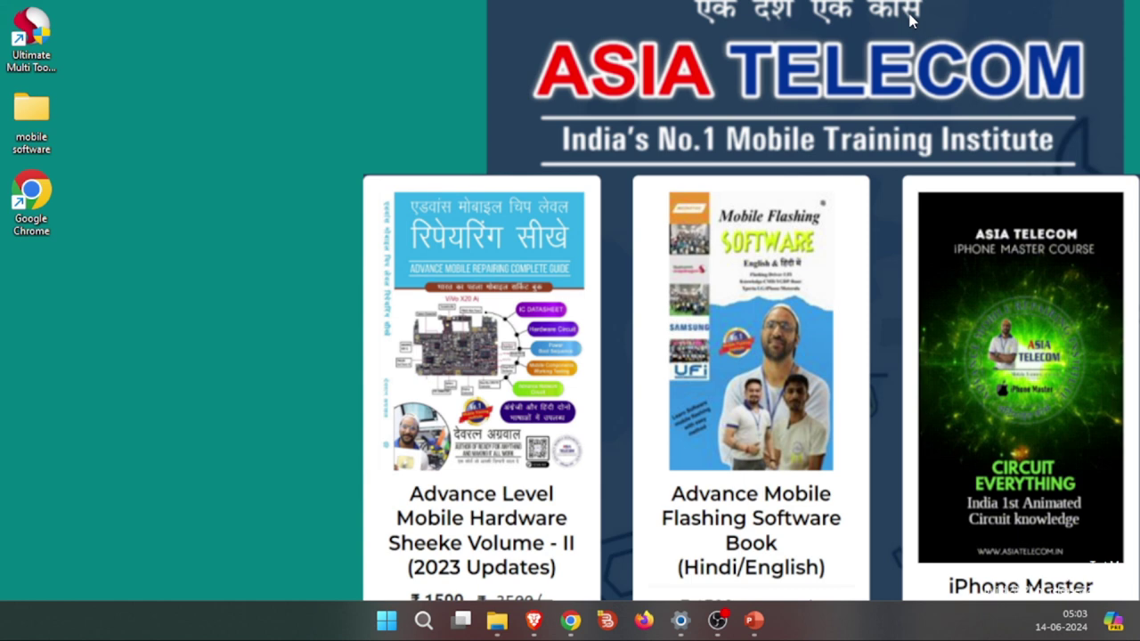
Open the inner SP_Flash_Tool_v5.1924_Win folder within the tool folder of mobile software, in a maximized window
double_click(13, 131)
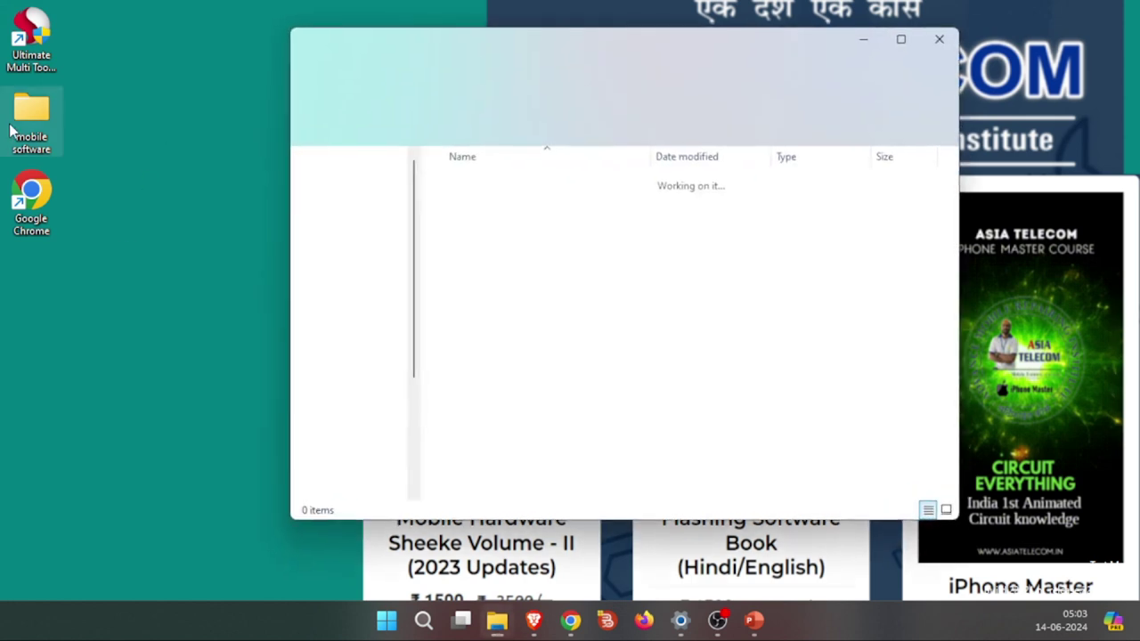
left_click(899, 41)
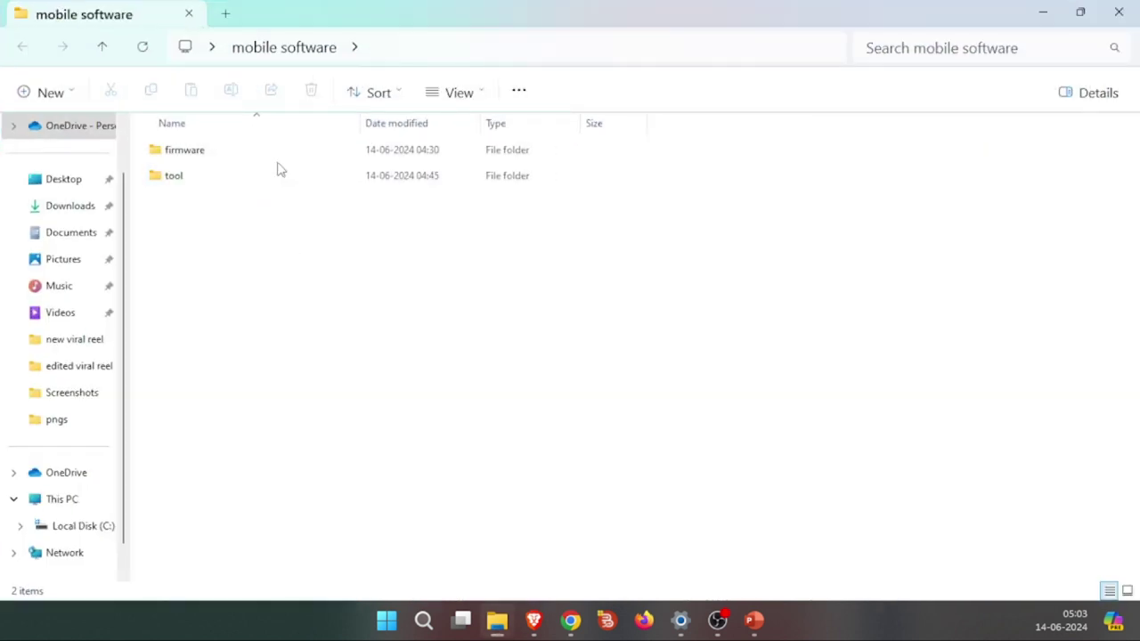
double_click(221, 183)
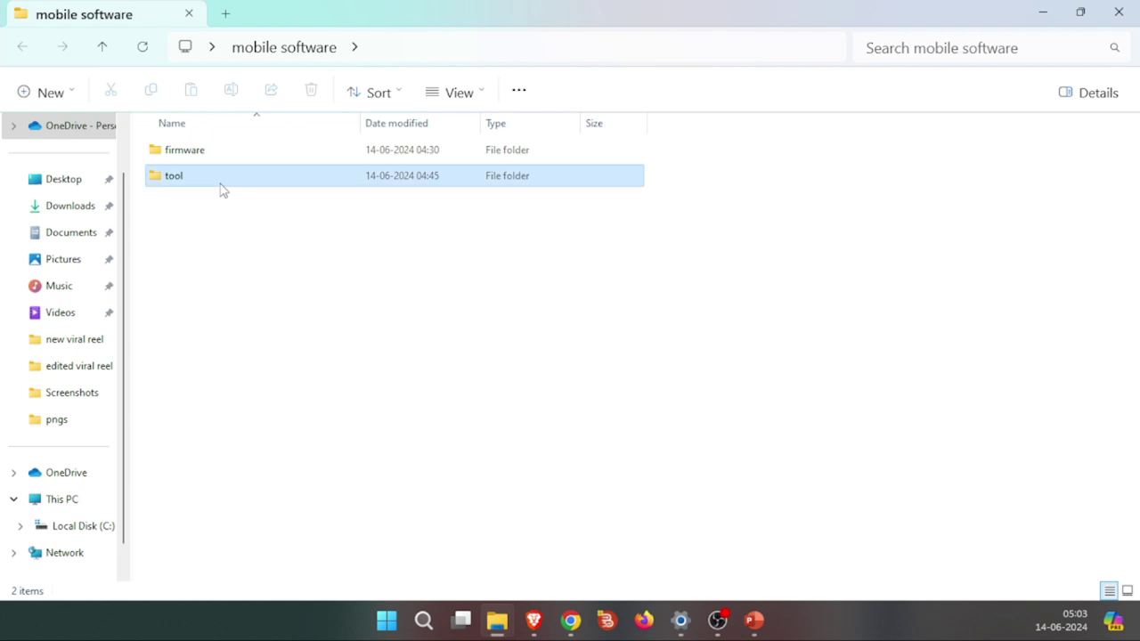
left_click(223, 184)
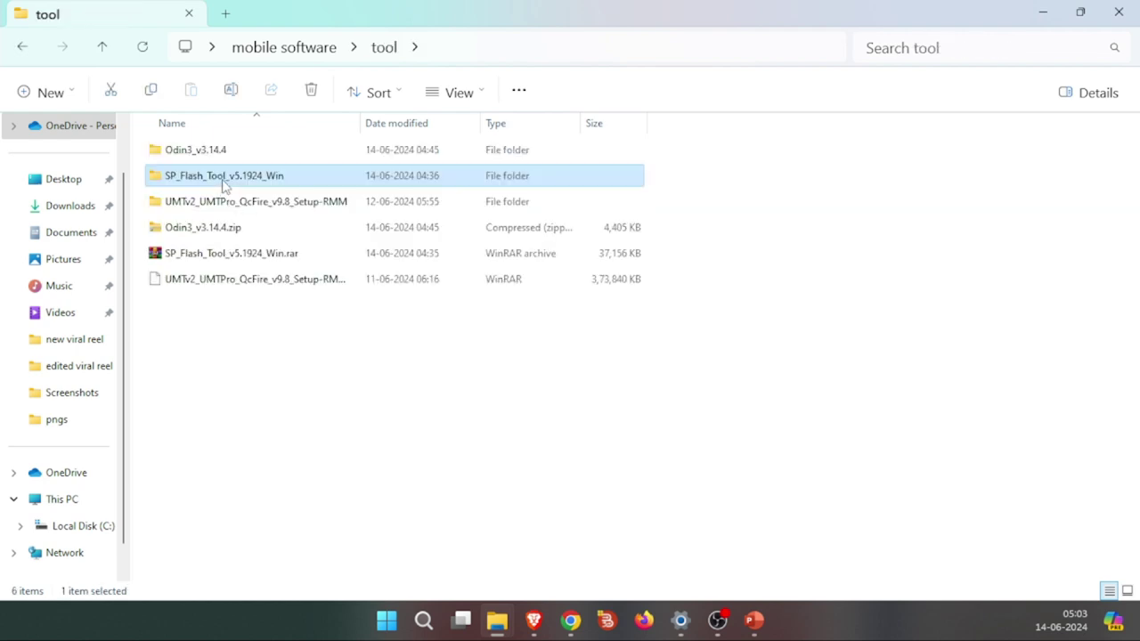
double_click(223, 185)
double_click(228, 160)
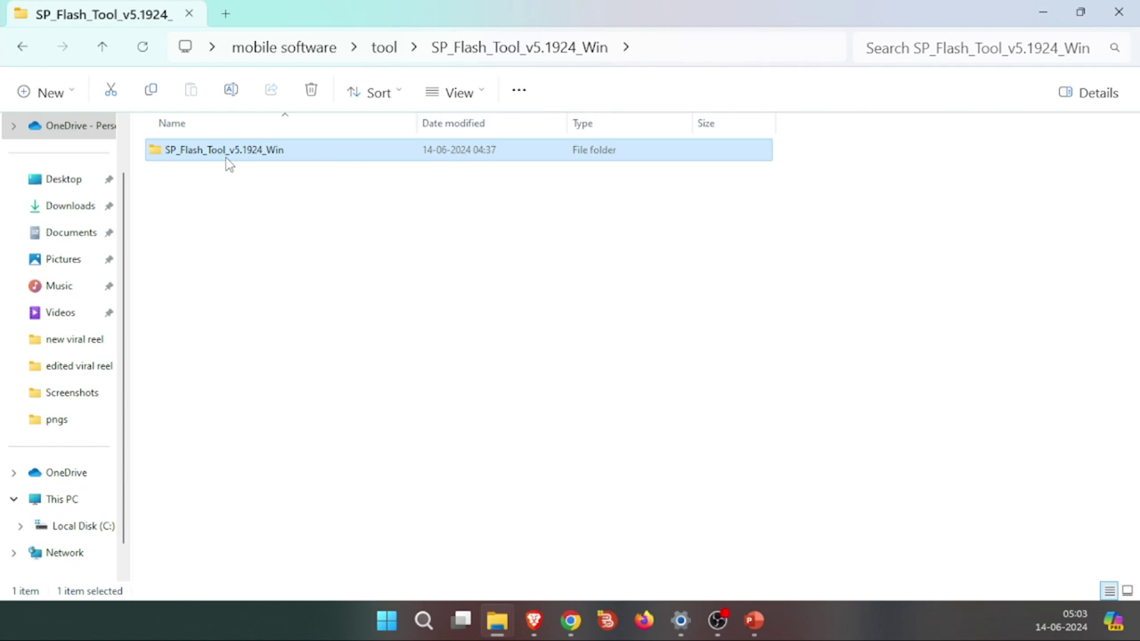
double_click(228, 160)
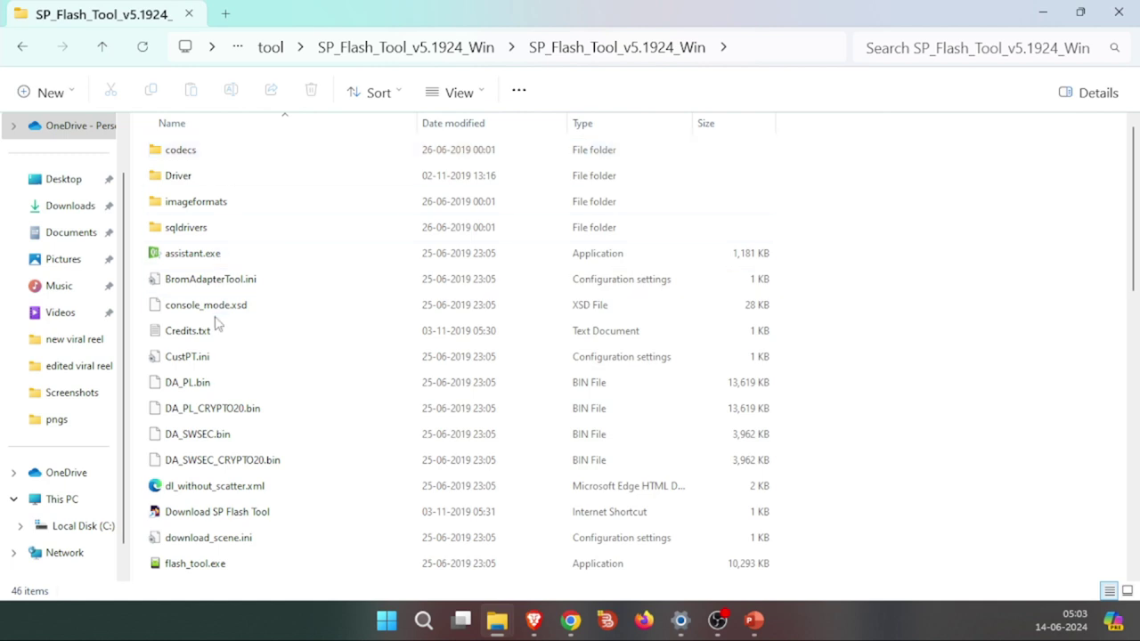
Launch flash_tool.exe, minimize the file explorer window and maximize the flash tool's window
double_click(185, 564)
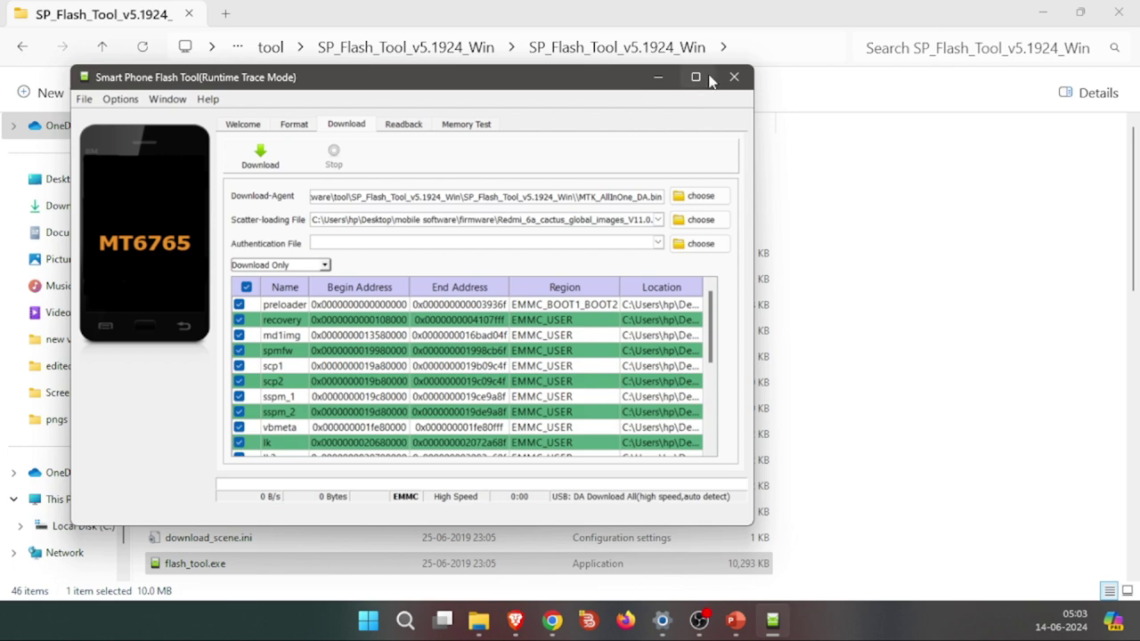
left_click(1044, 12)
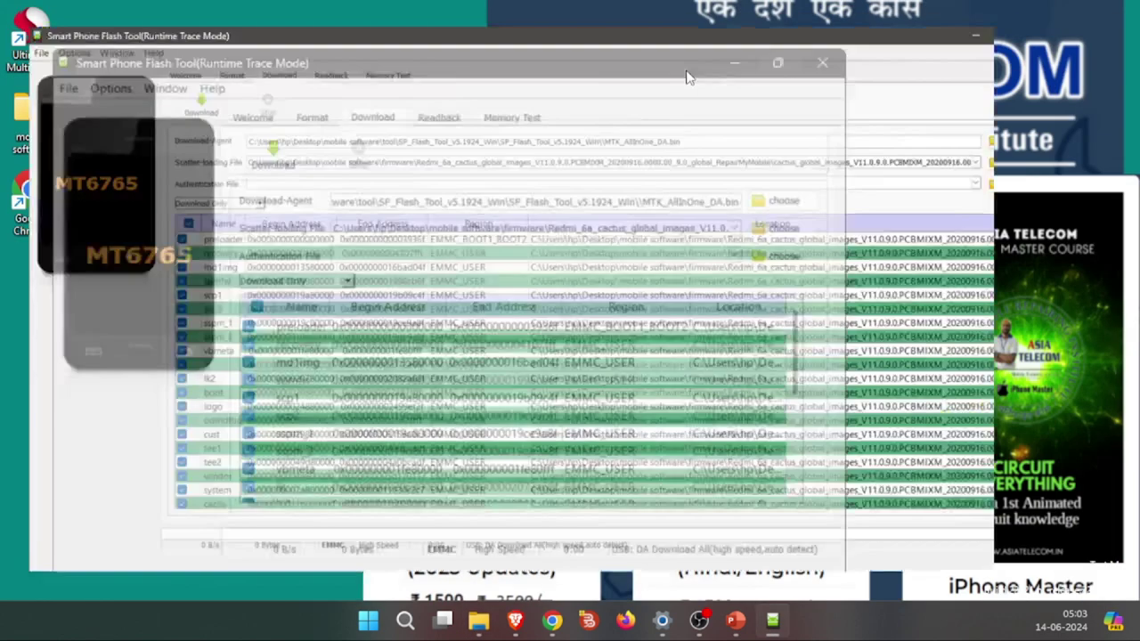
left_click(695, 76)
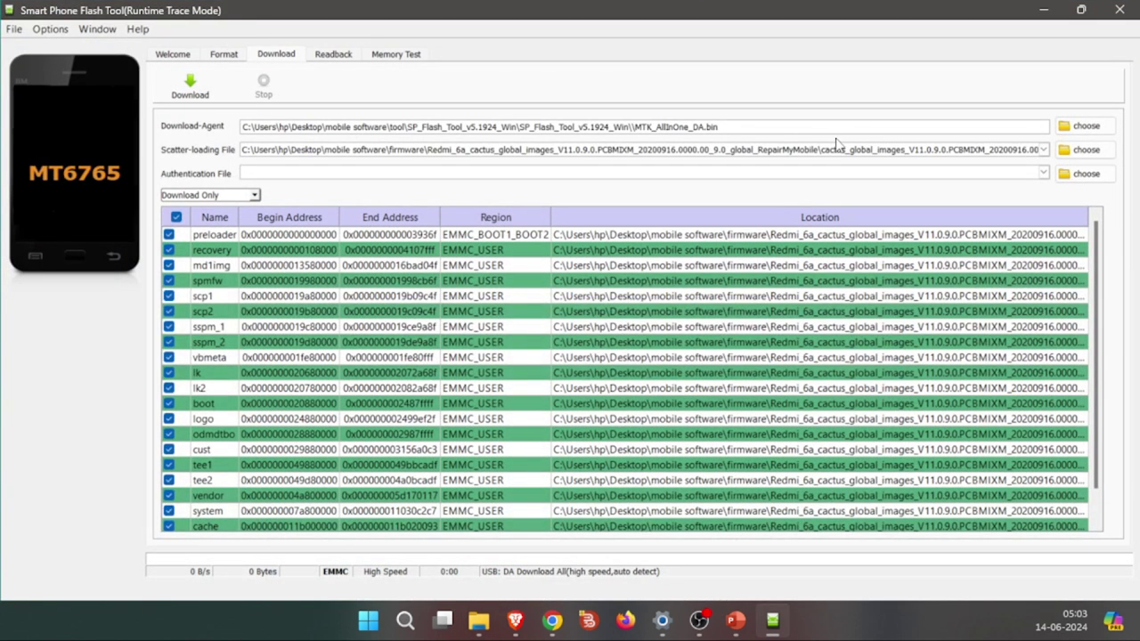
Load MT6765_Android_scatter.txt from the images folder of the Redmi 6A cactus V11.0.9.0 firmware as the scatter-loading file and review its partition list
left_click(1066, 151)
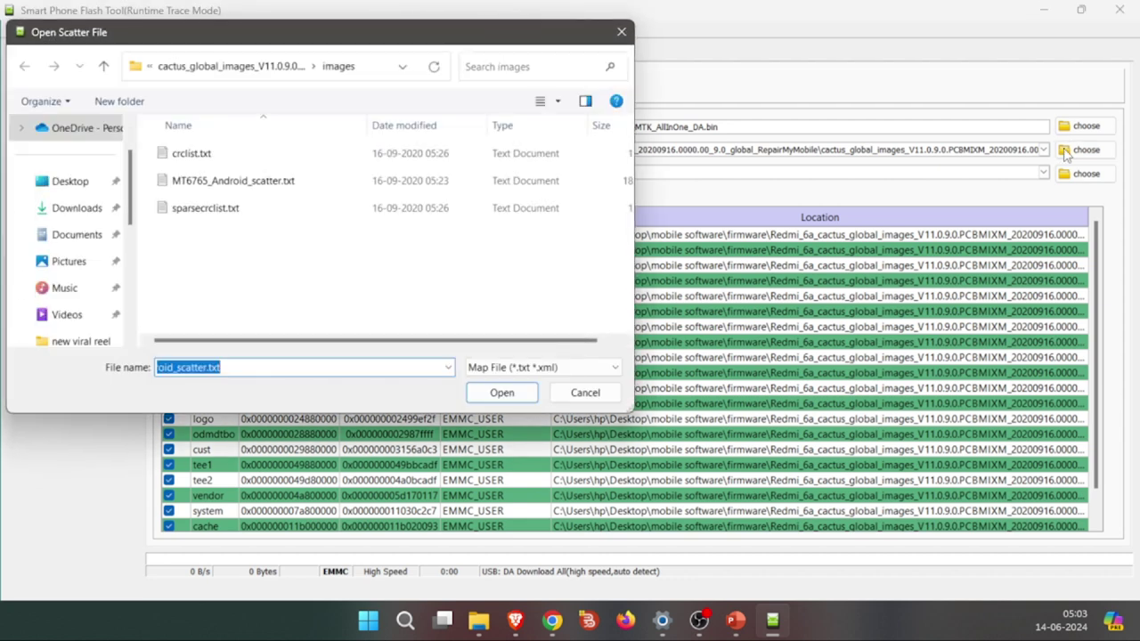
left_click(105, 67)
left_click(104, 67)
left_click(104, 68)
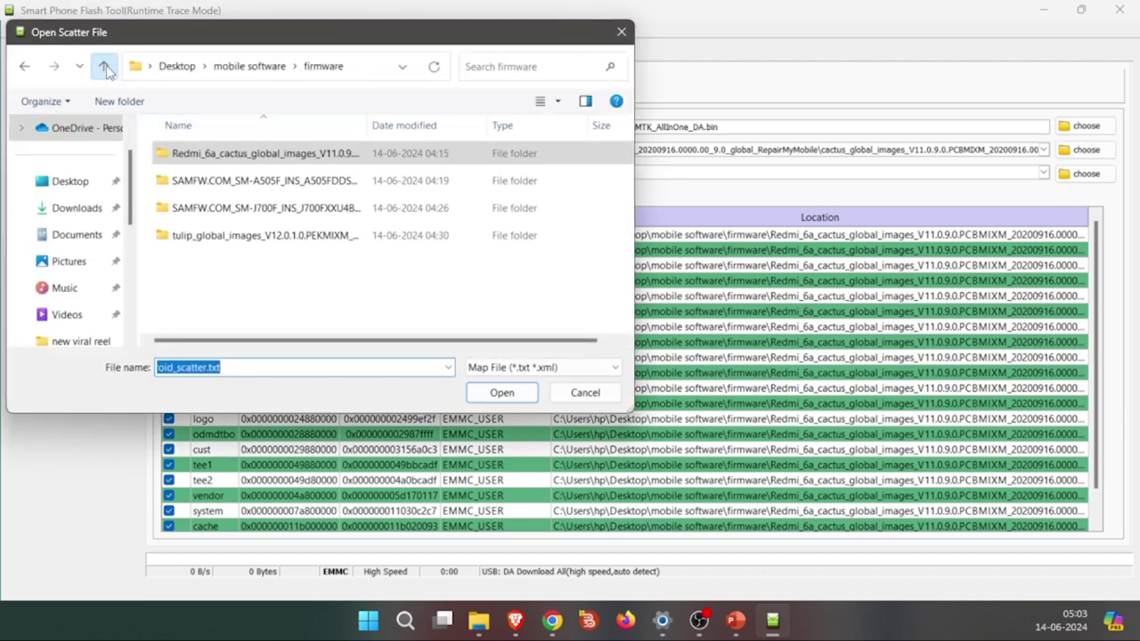
left_click(104, 68)
left_click(104, 68)
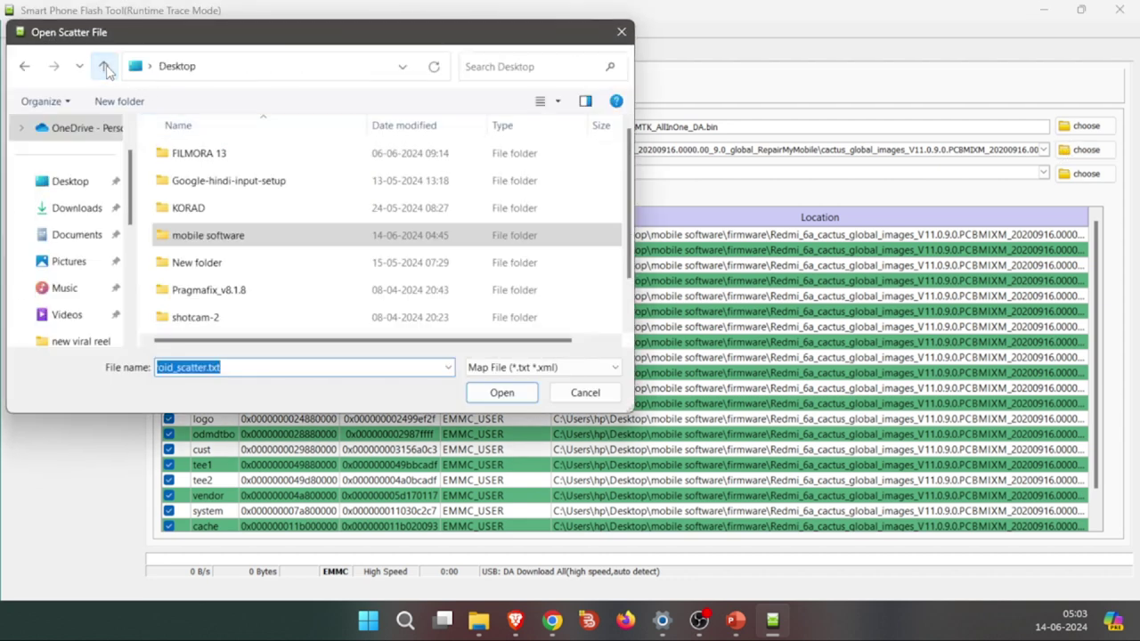
double_click(201, 237)
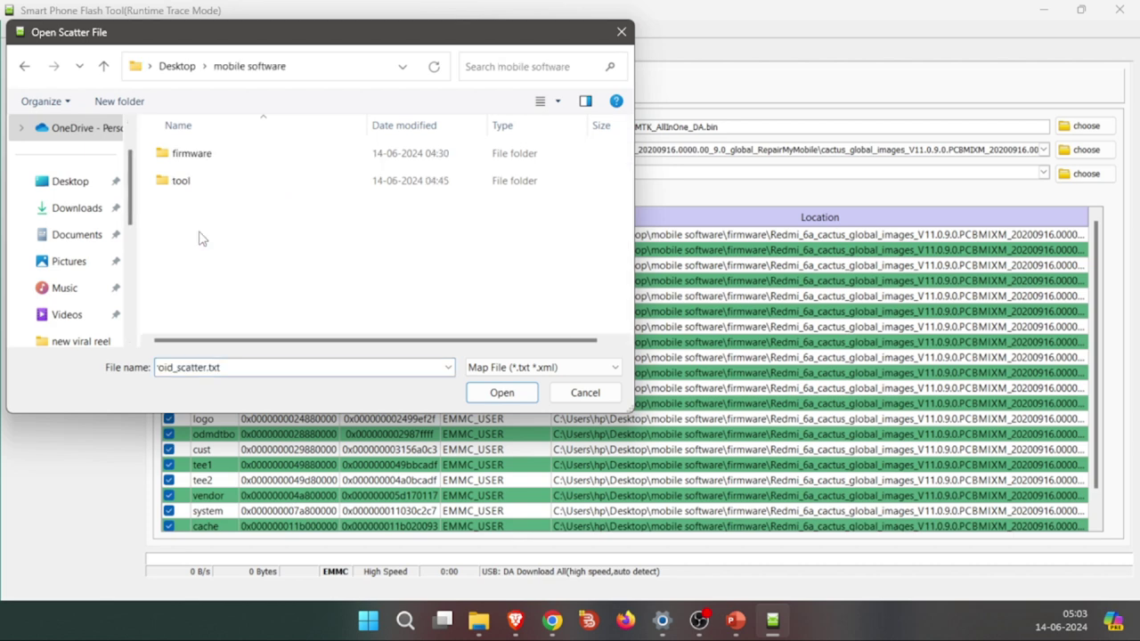
double_click(203, 159)
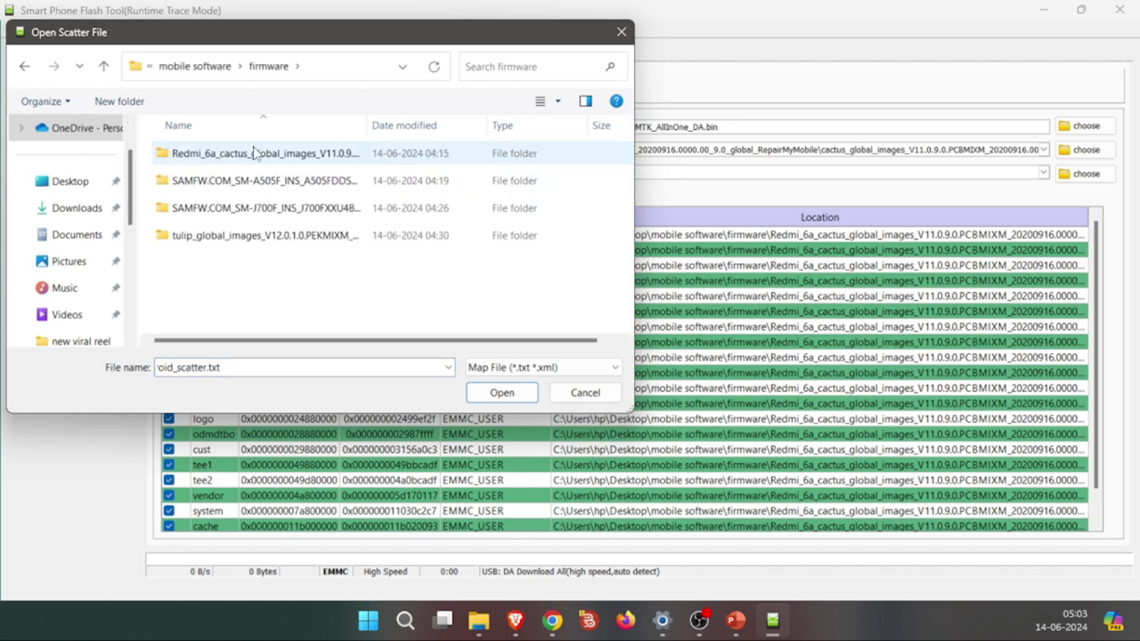
double_click(238, 157)
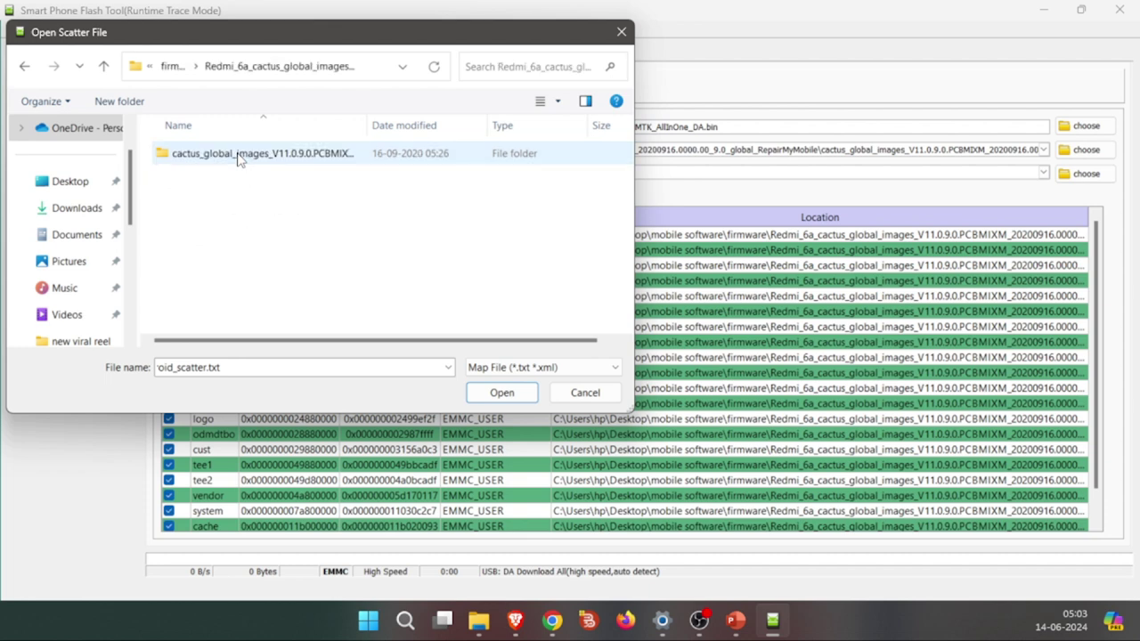
double_click(237, 156)
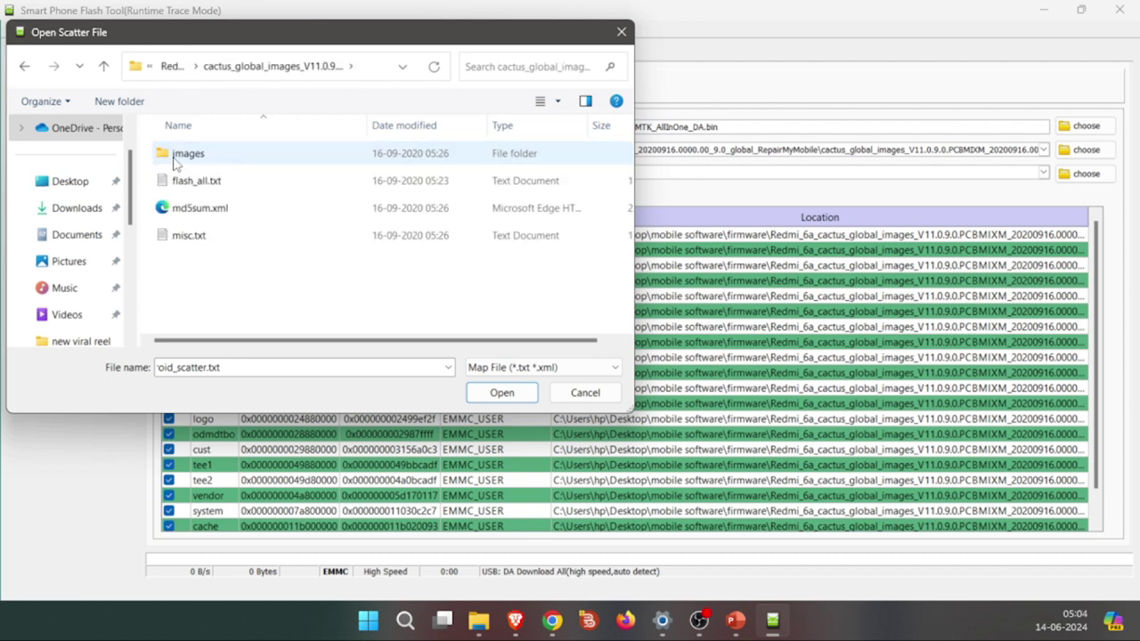
double_click(178, 155)
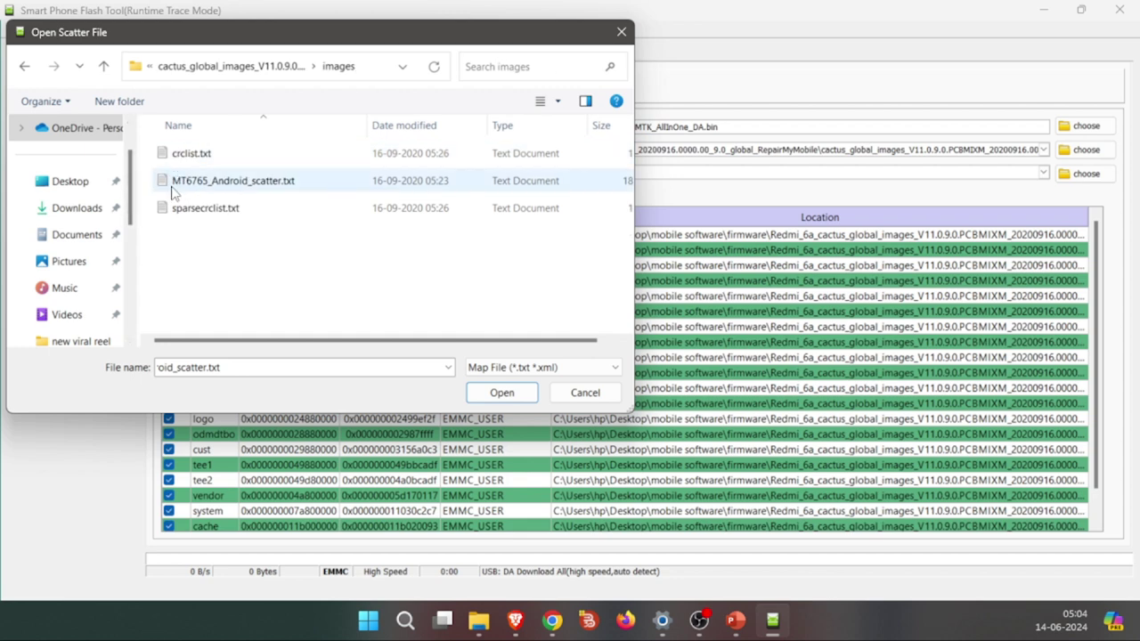
double_click(265, 182)
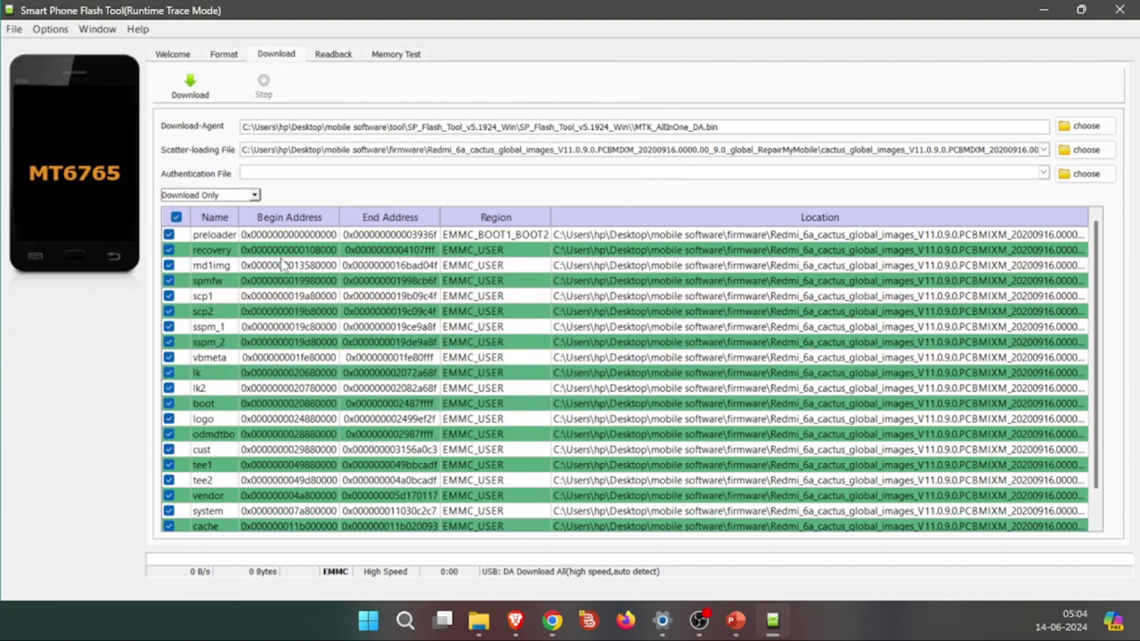
scroll(283, 263, "down", 1)
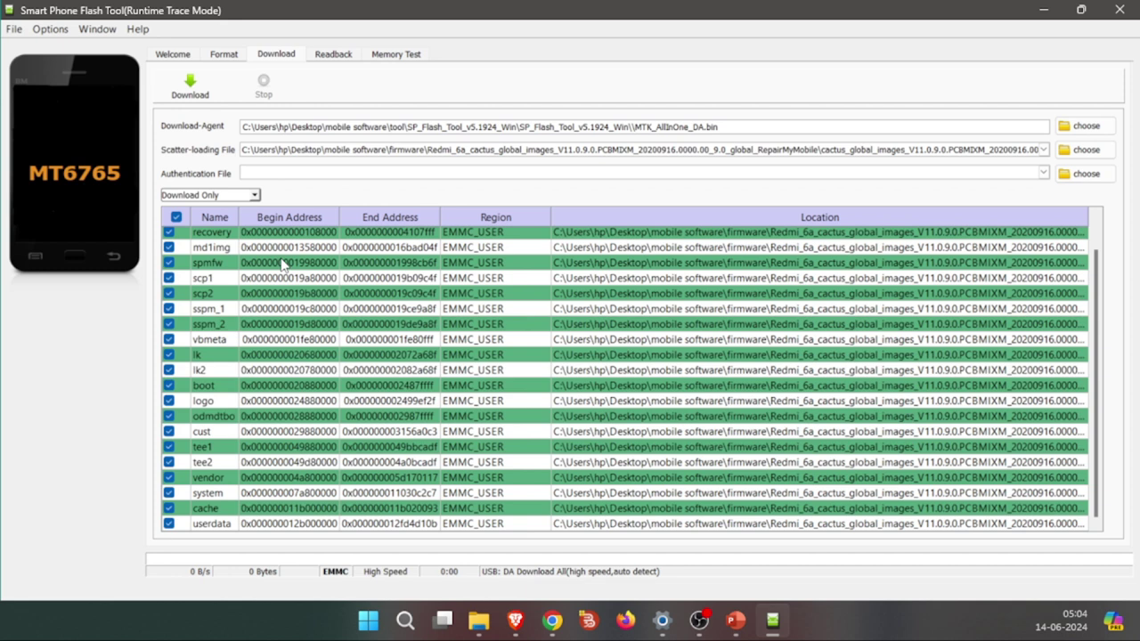
scroll(283, 264, "up", 1)
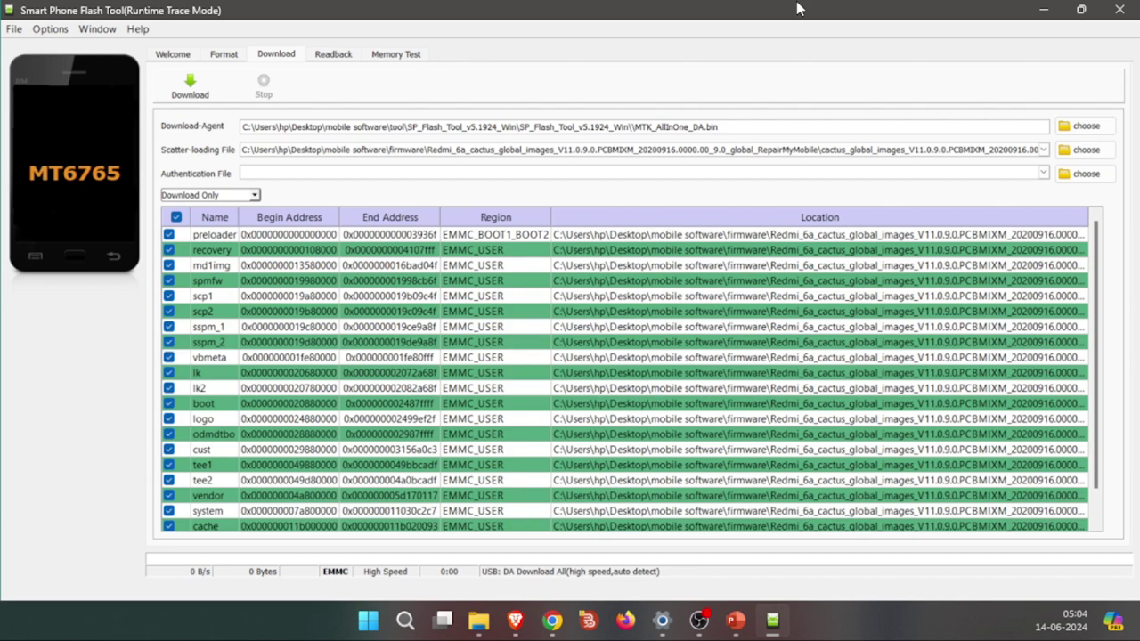
Minimize the flash tool's window to return to the desktop
left_click(1082, 9)
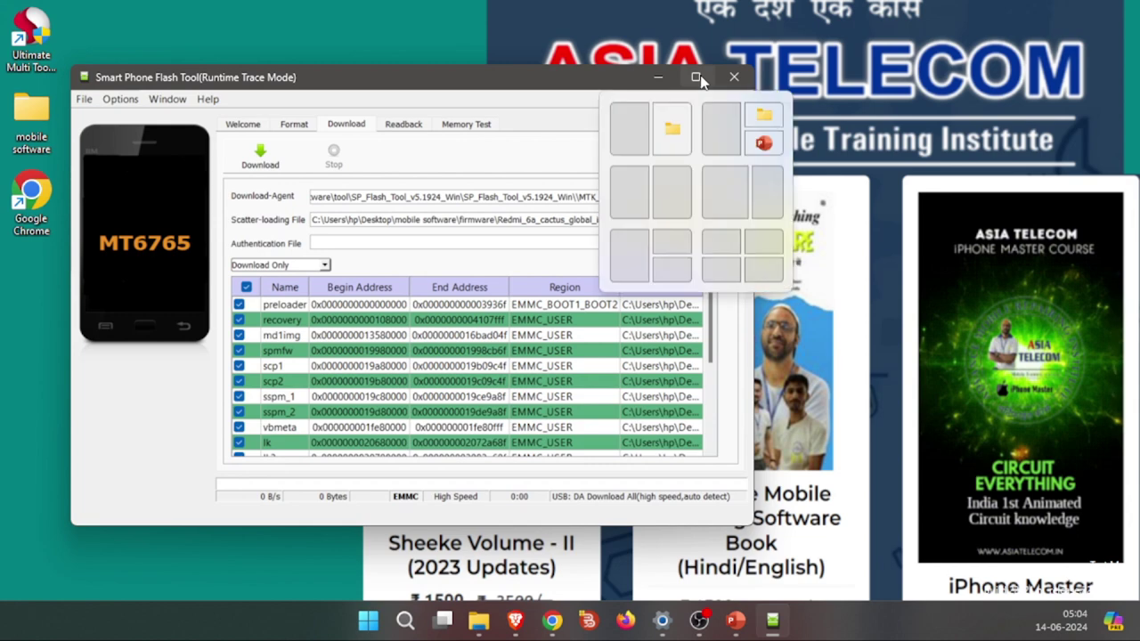
left_click(699, 77)
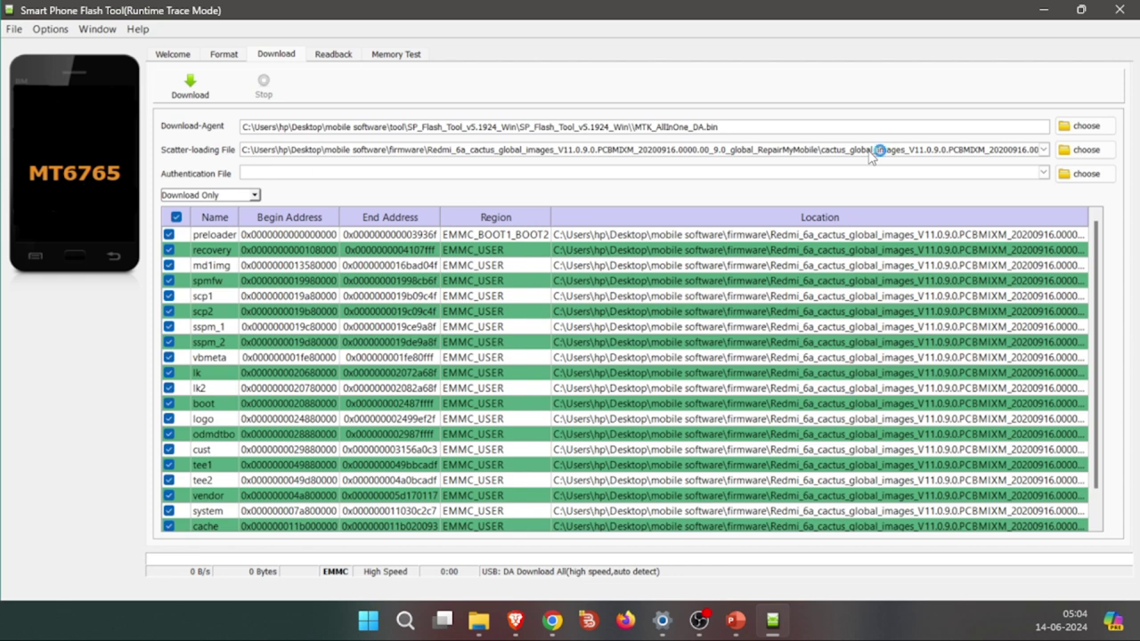
left_click(1044, 12)
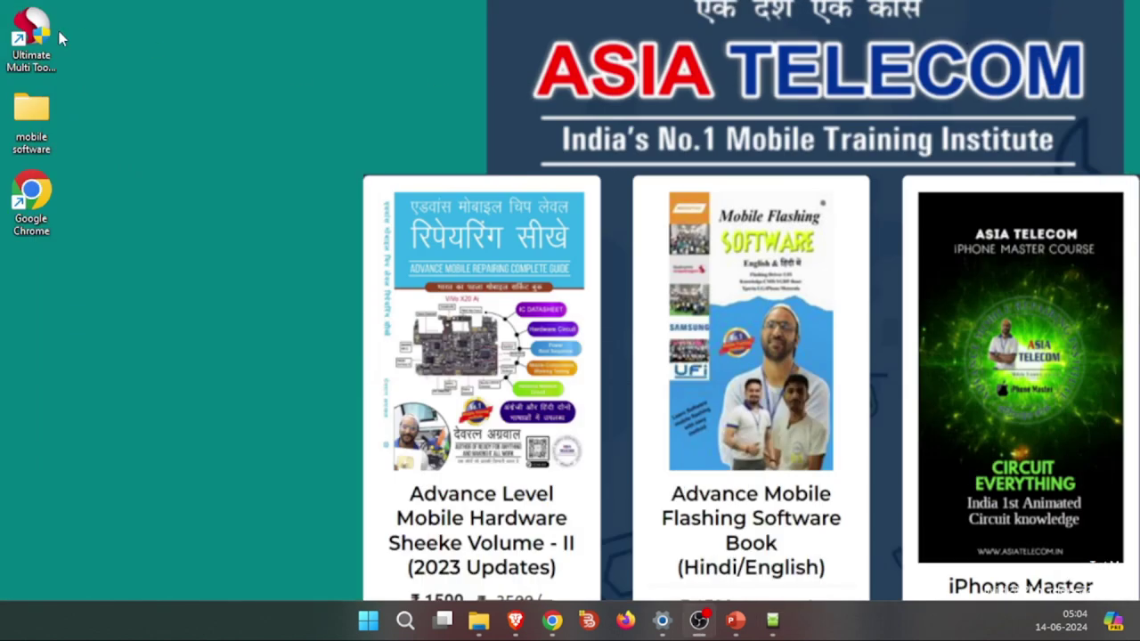
Open the inner tulip_global_images_V12.0.1.0.PEKMIXM firmware folder within the firmware folder of mobile software, in a maximized window
double_click(43, 139)
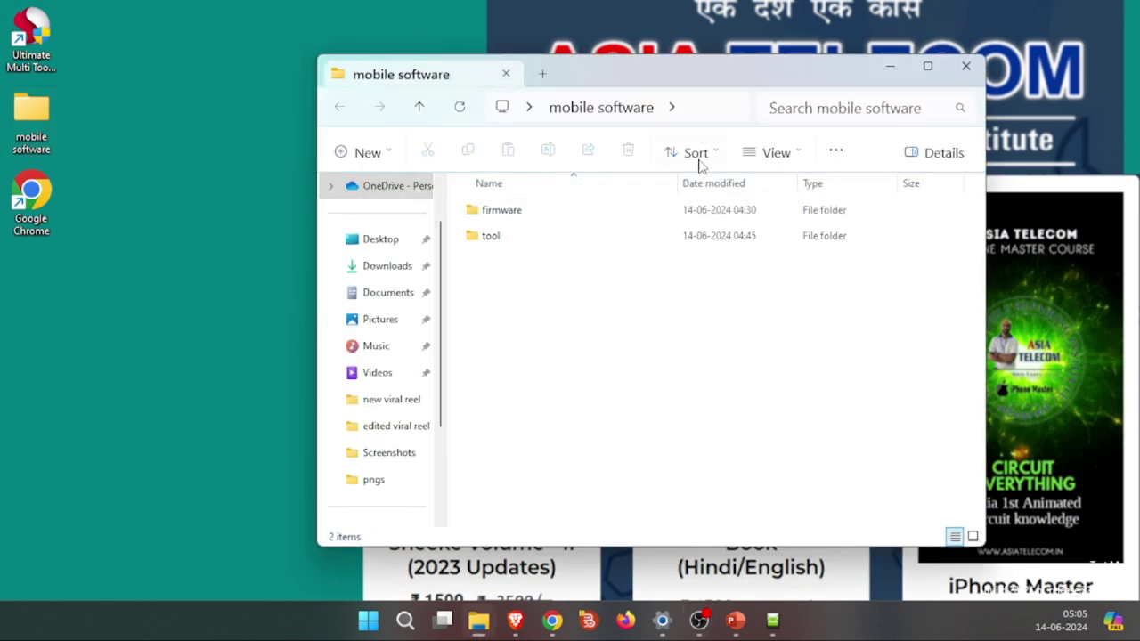
left_click(927, 66)
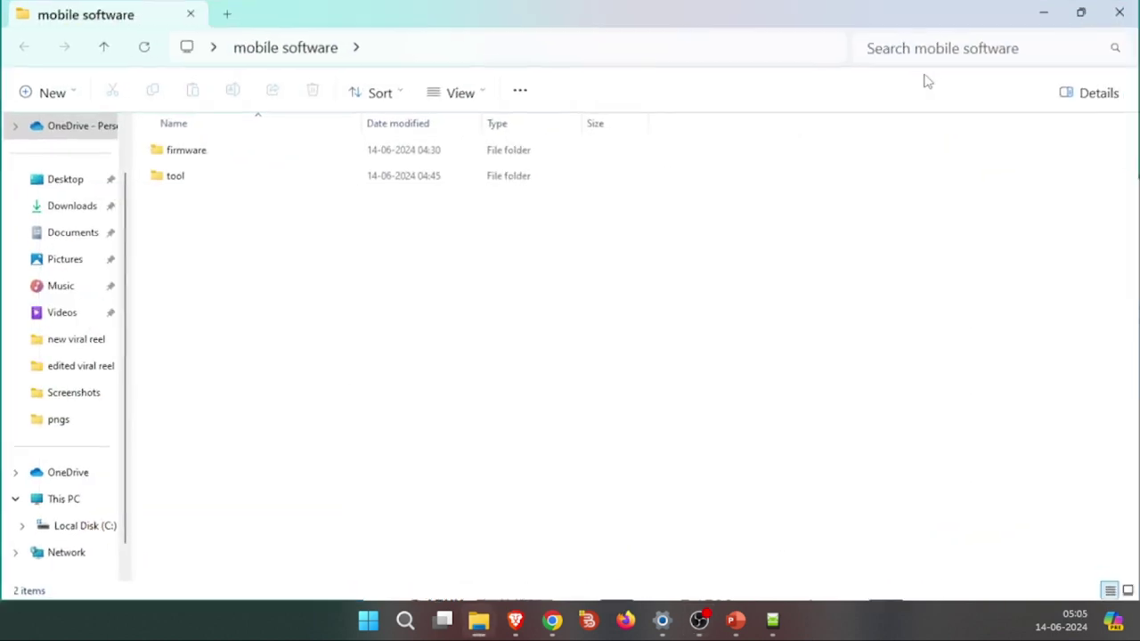
double_click(300, 157)
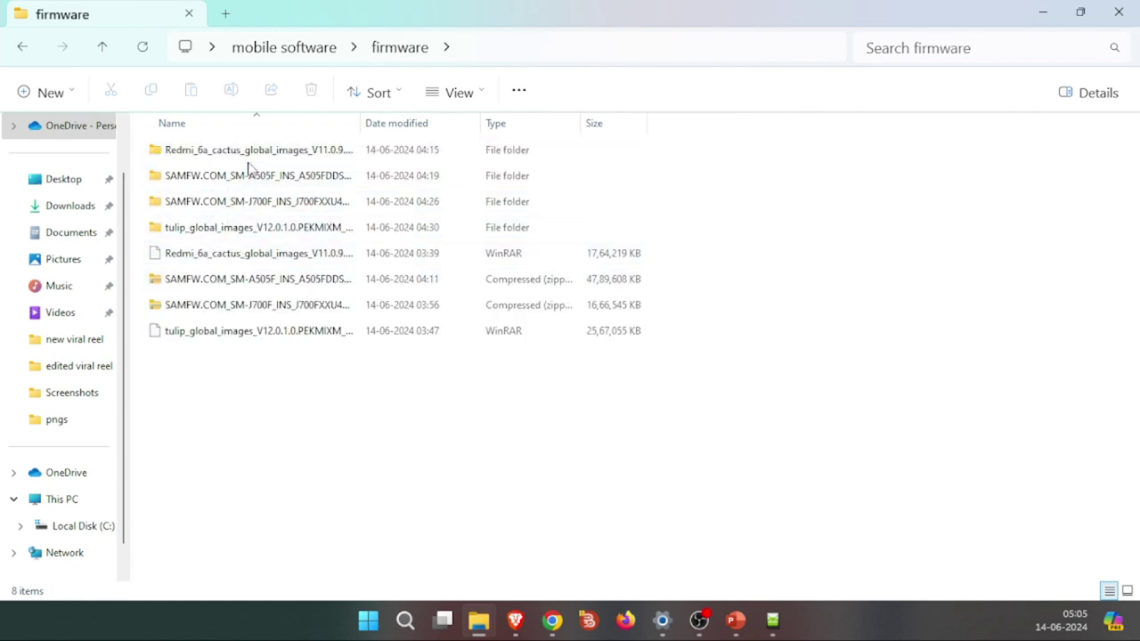
double_click(251, 227)
double_click(235, 153)
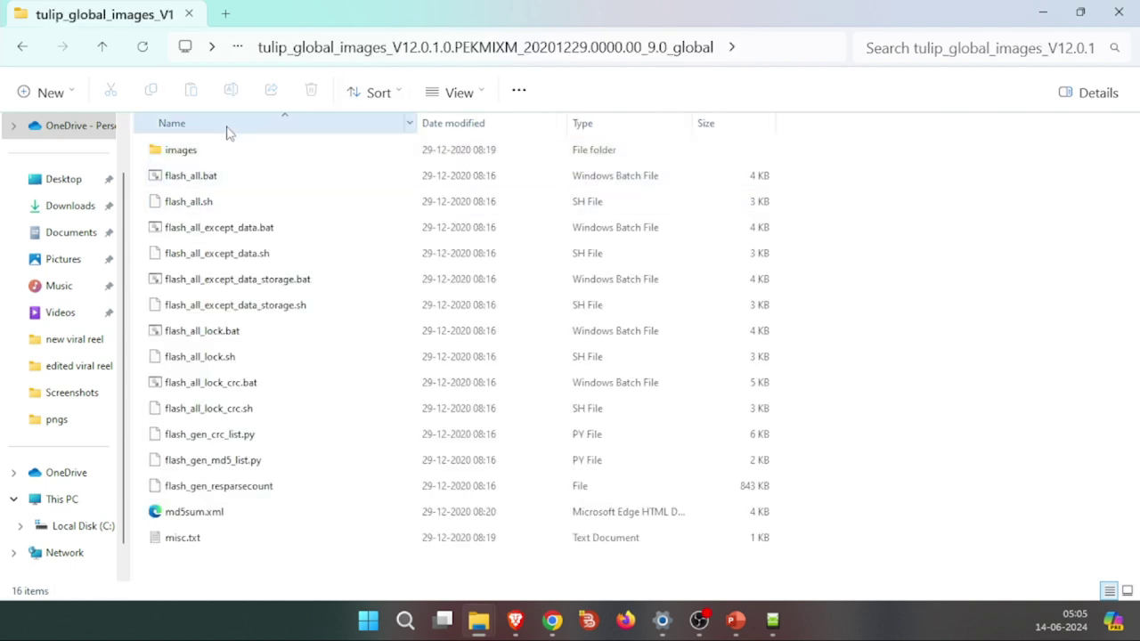
Examine the files in the tulip firmware's images folder, return to its parent folder and minimize the window
double_click(226, 148)
scroll(219, 356, "down", 8)
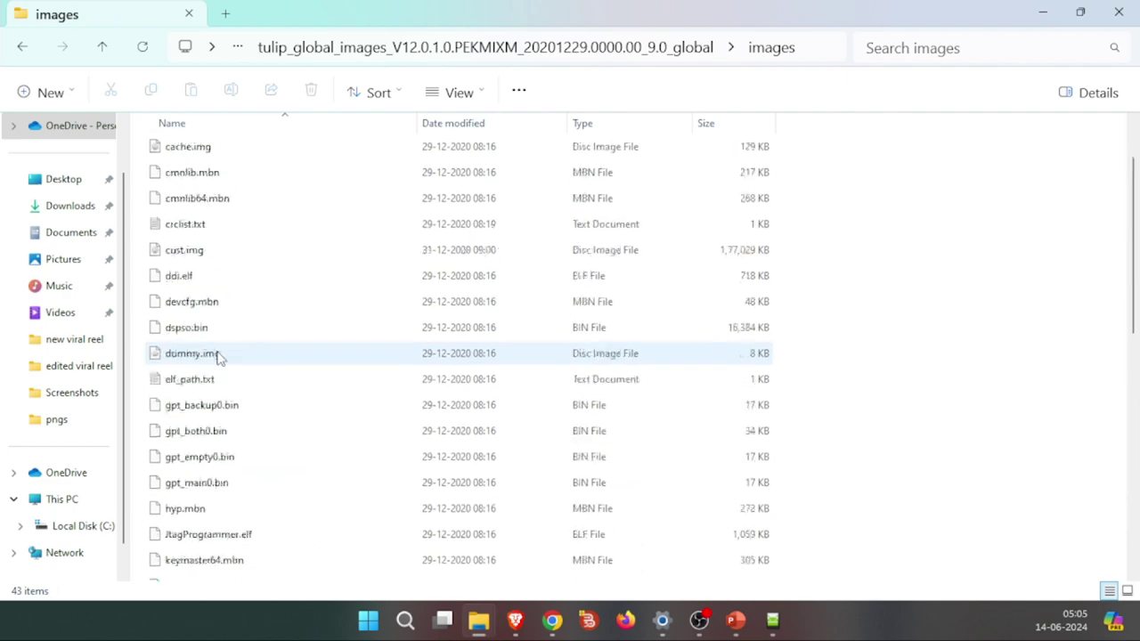
scroll(219, 357, "up", 8)
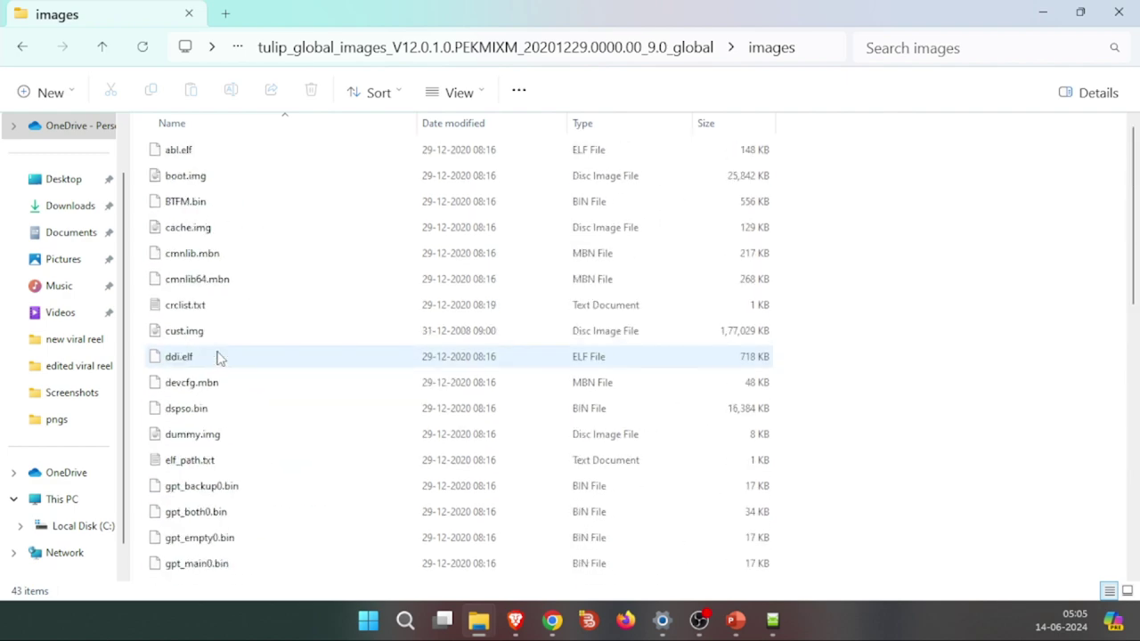
scroll(219, 356, "down", 8)
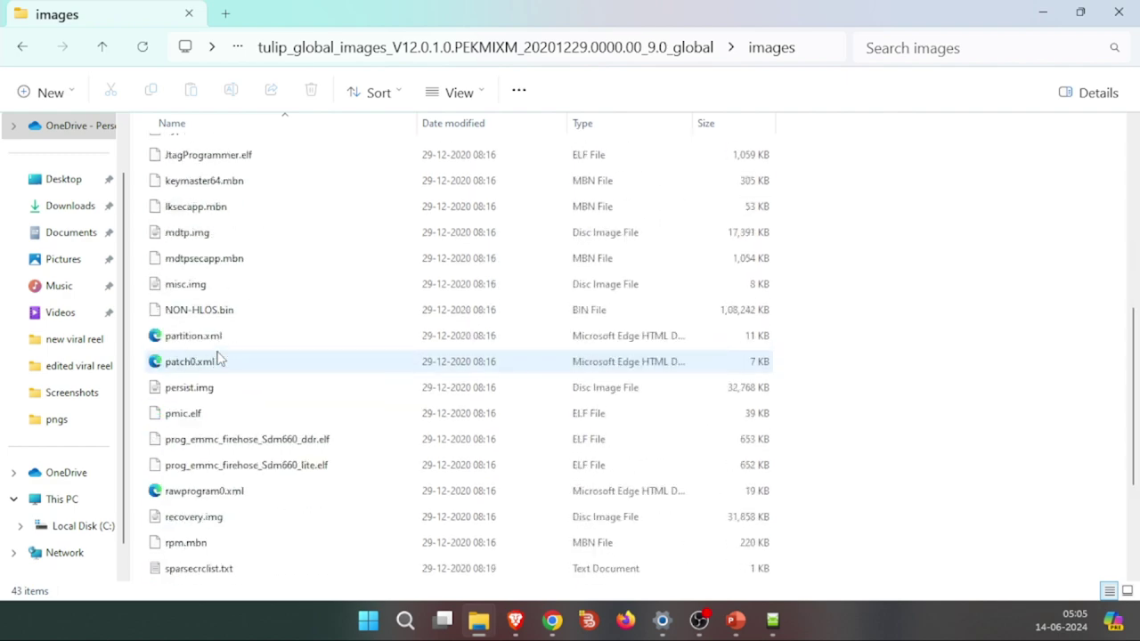
left_click(101, 49)
left_click(1042, 12)
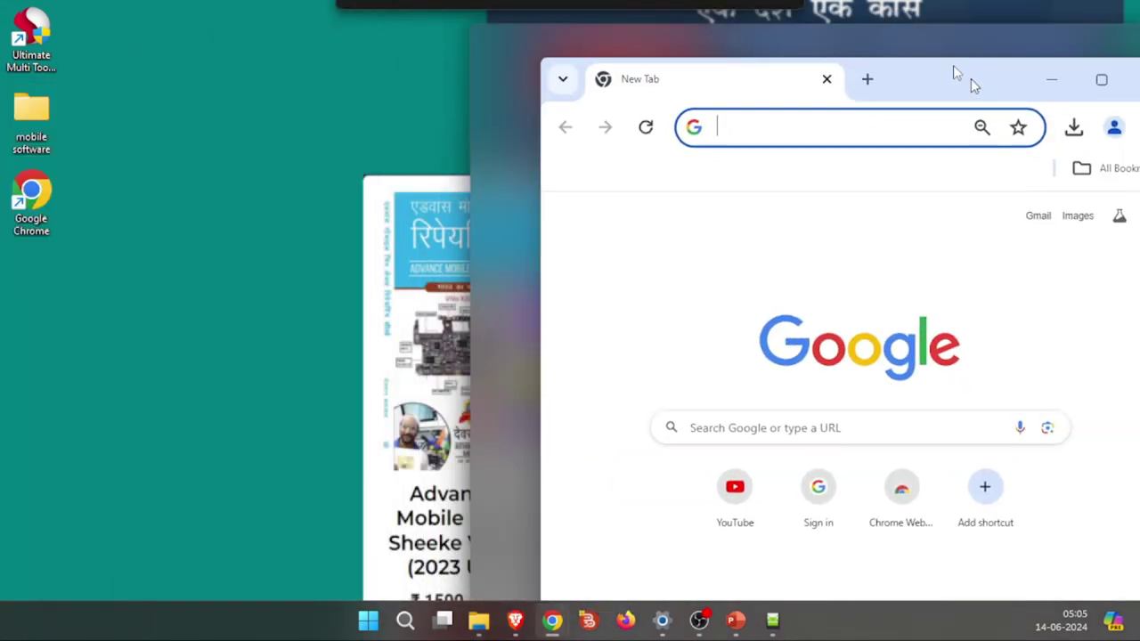
Maximize the Chrome window and search Google for "redmi note 6 pro flash file"
double_click(971, 84)
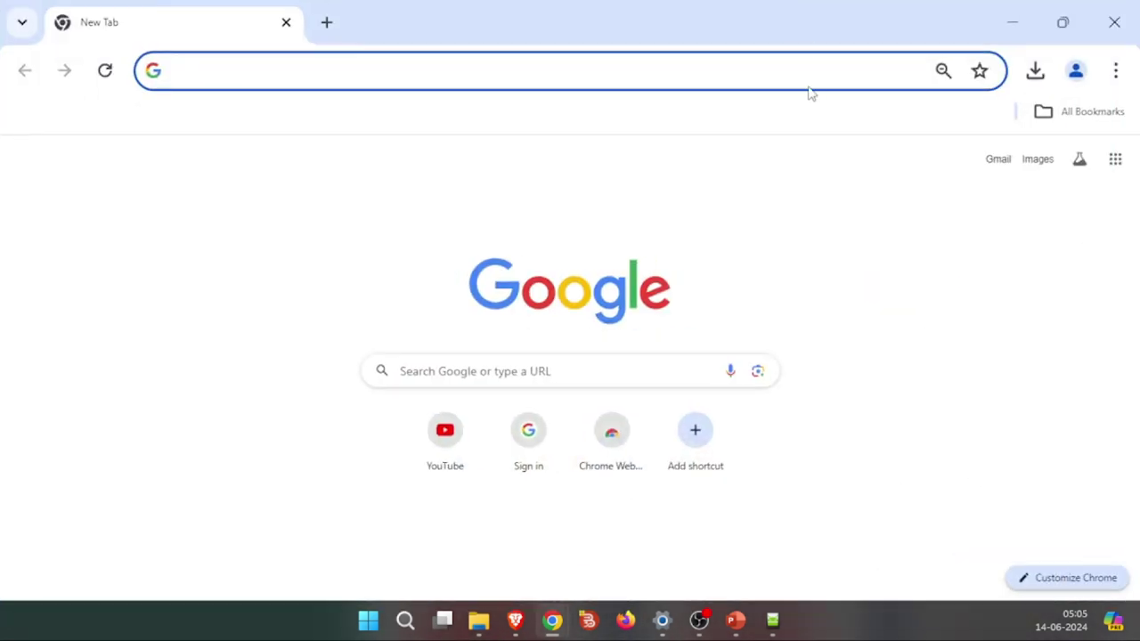
left_click(821, 78)
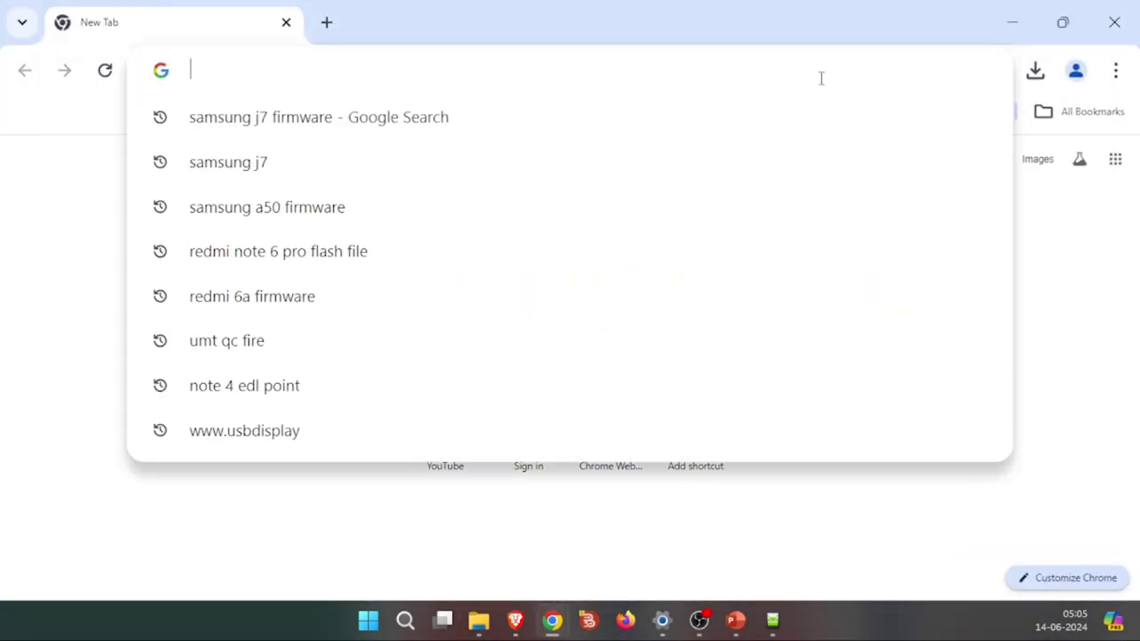
type("redmi")
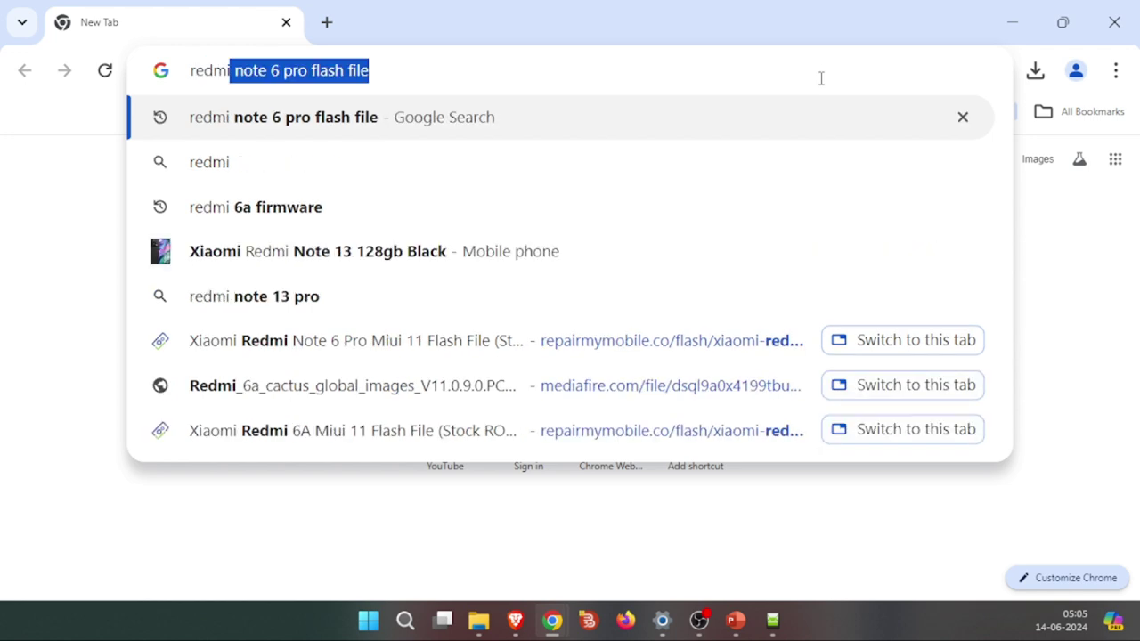
type(" not")
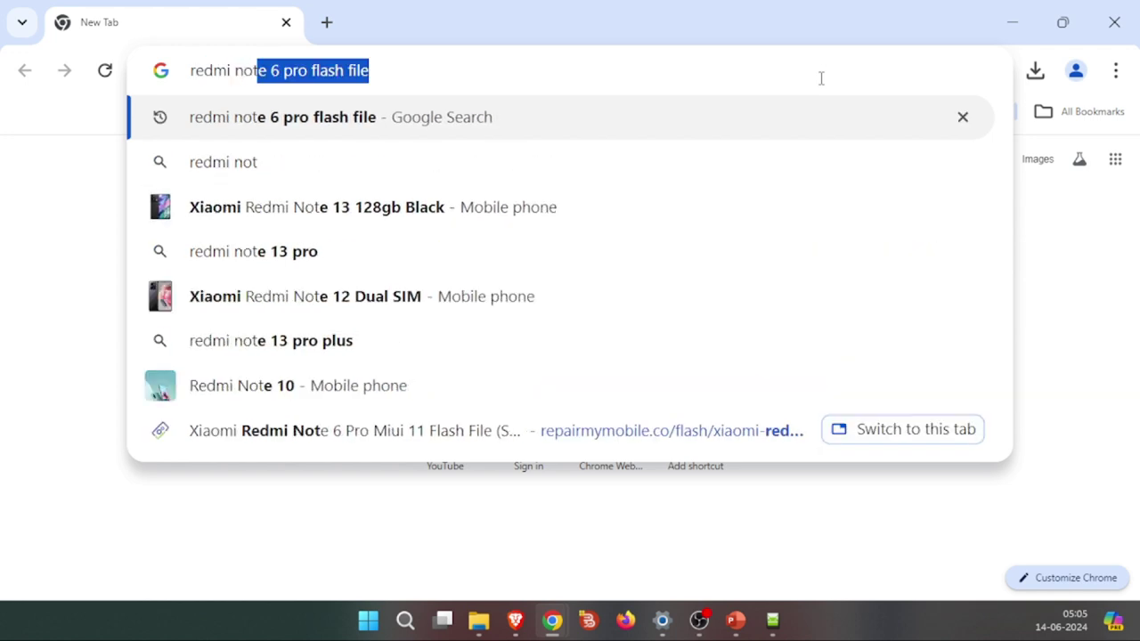
type("e")
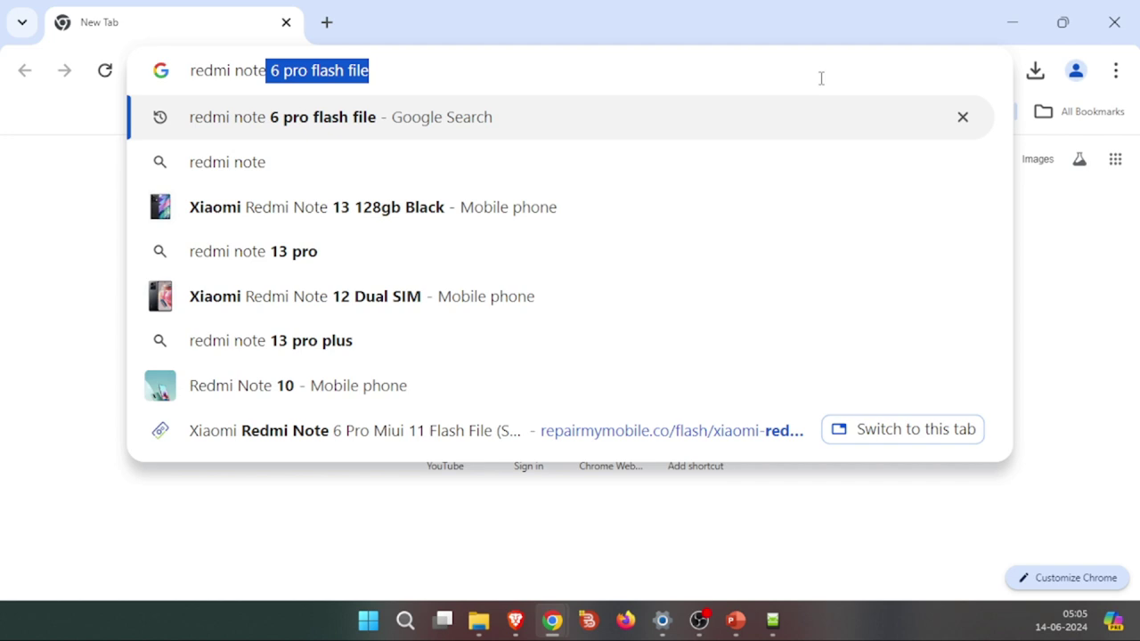
left_click(536, 70)
key("Return")
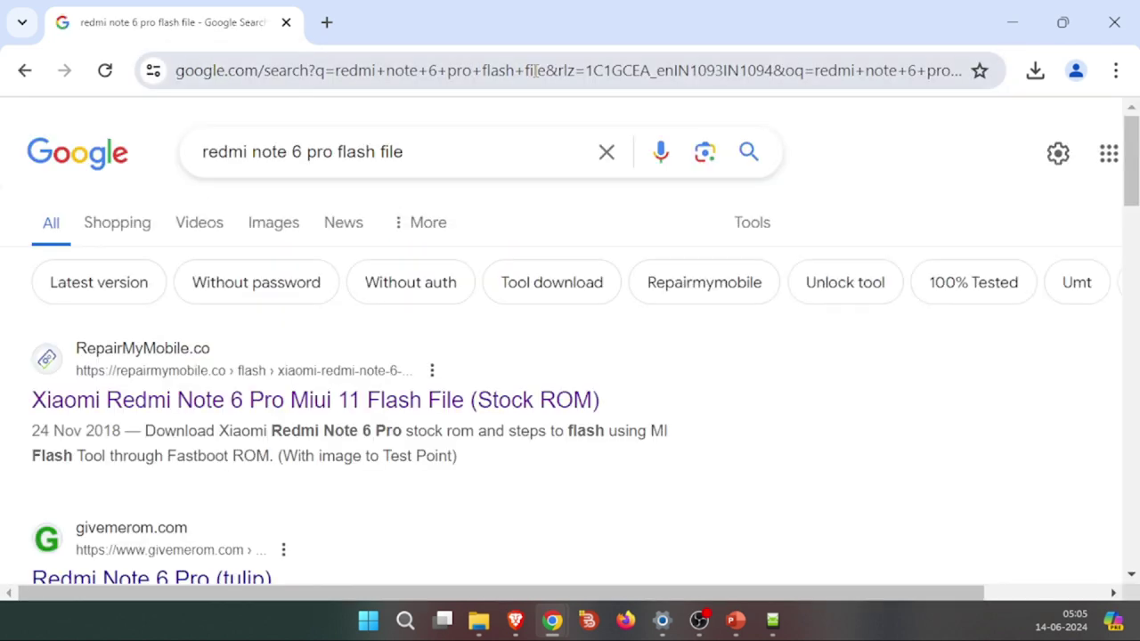
Open RepairMyMobile's Xiaomi Redmi Note 6 Pro Miui 11 Flash File page and review its list of tulip firmware downloads
left_click(352, 399)
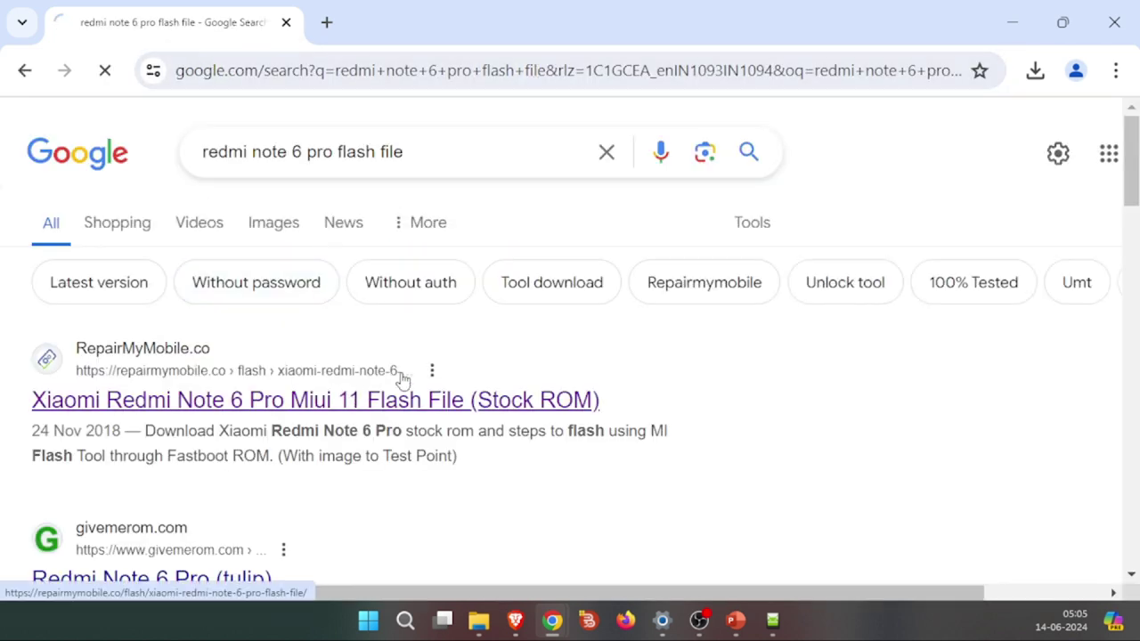
scroll(458, 392, "down", 8)
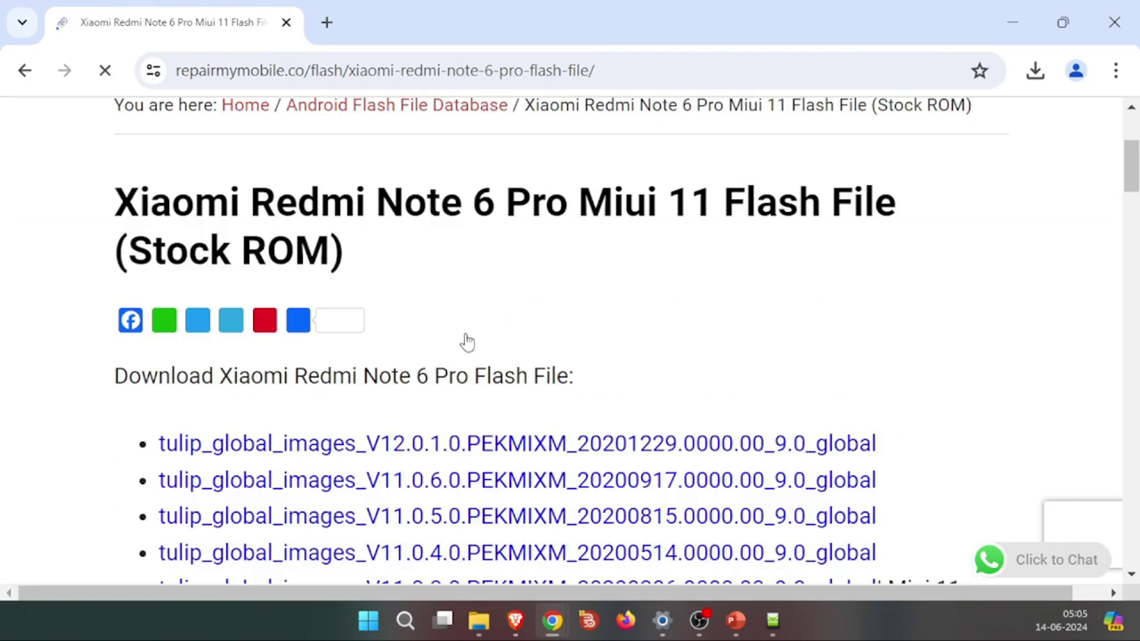
scroll(456, 308, "up", 5)
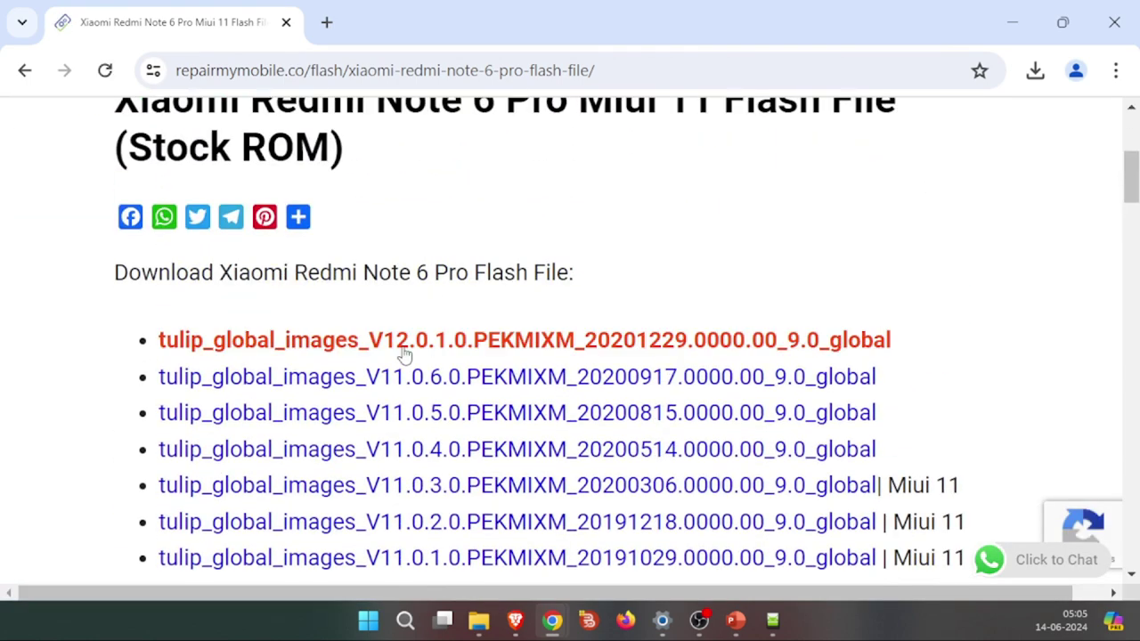
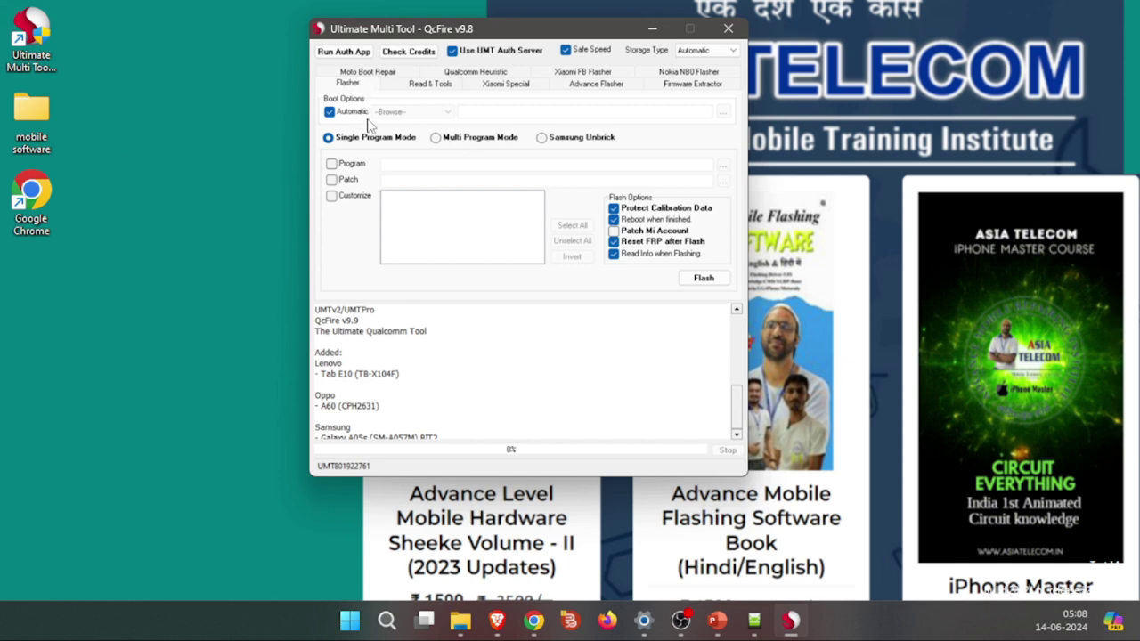
In Ultimate Multi Tool - QcFire, enable the Program option and start browsing for its XML file
left_click(351, 165)
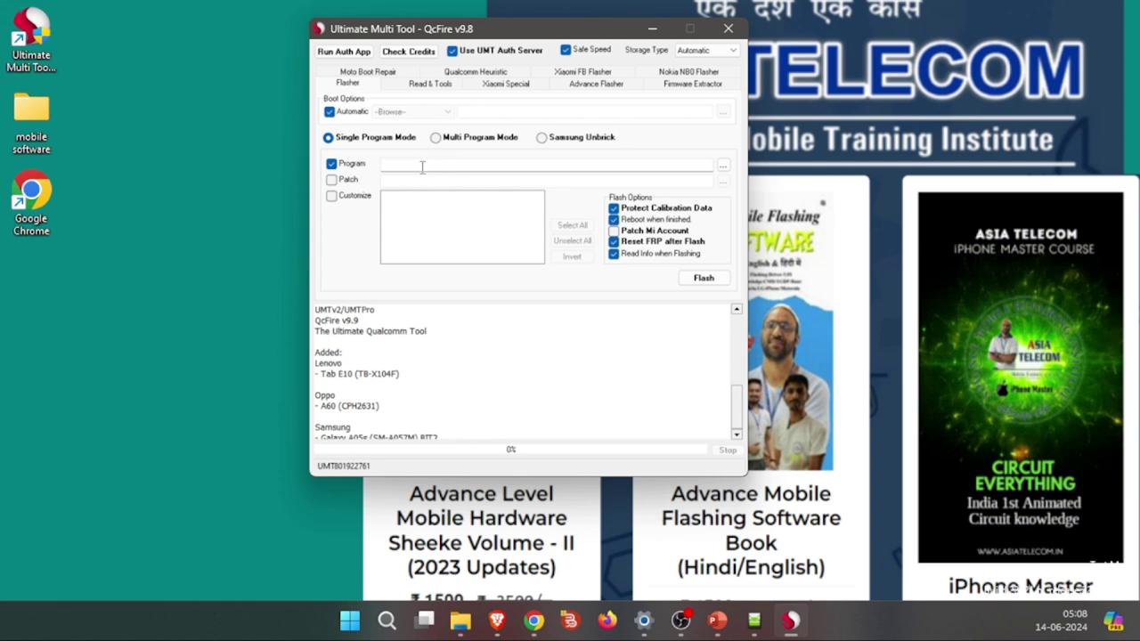
left_click(723, 166)
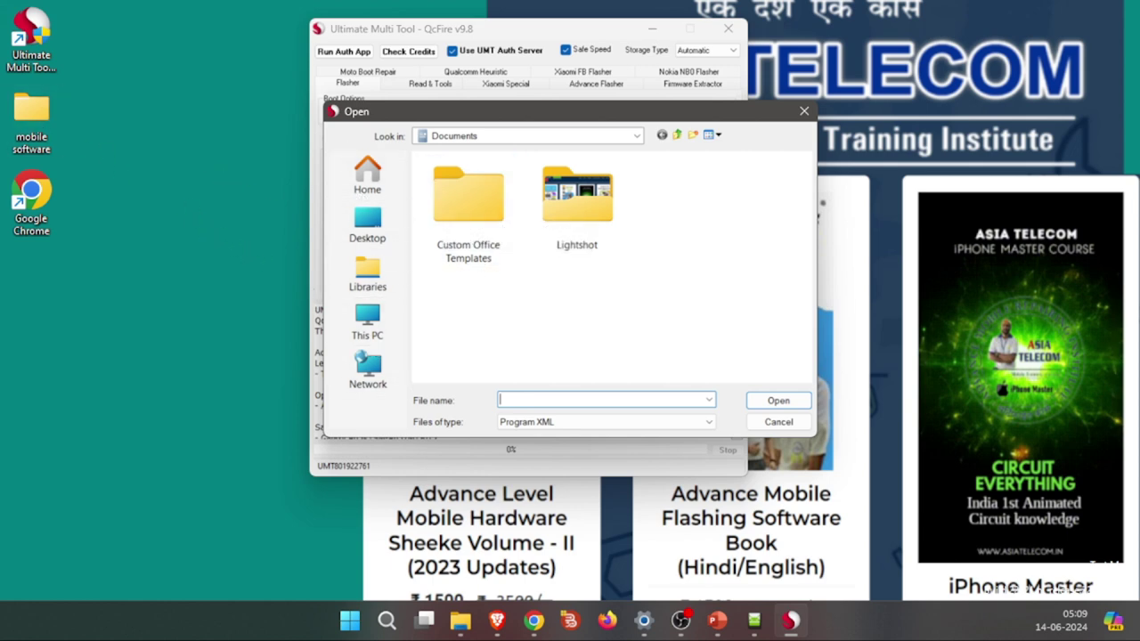
double_click(33, 120)
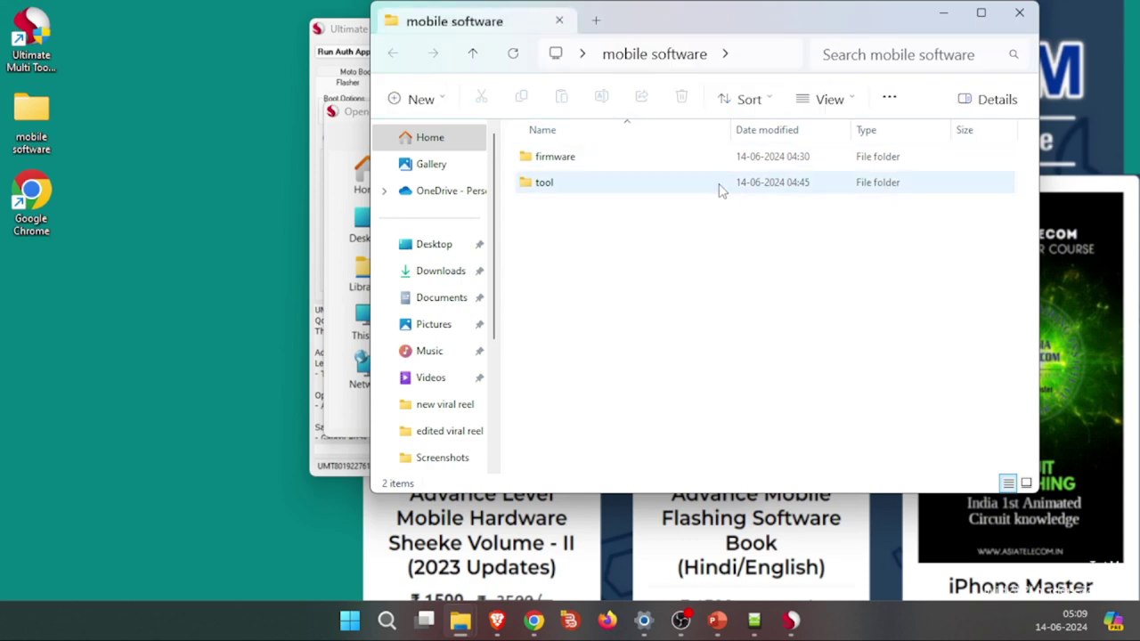
key("alt+F4")
Load rawprogram0.xml from the images folder of the tulip V12.0.1.0 firmware in mobile software as the Program file, and acknowledge the information message
left_click(378, 240)
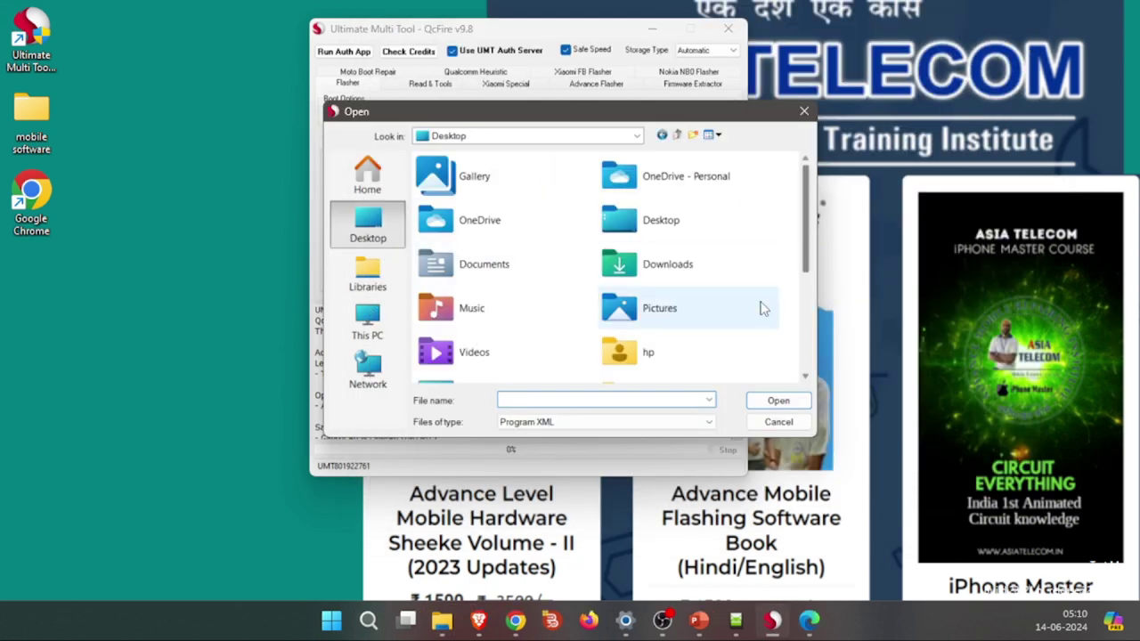
scroll(763, 305, "down", 5)
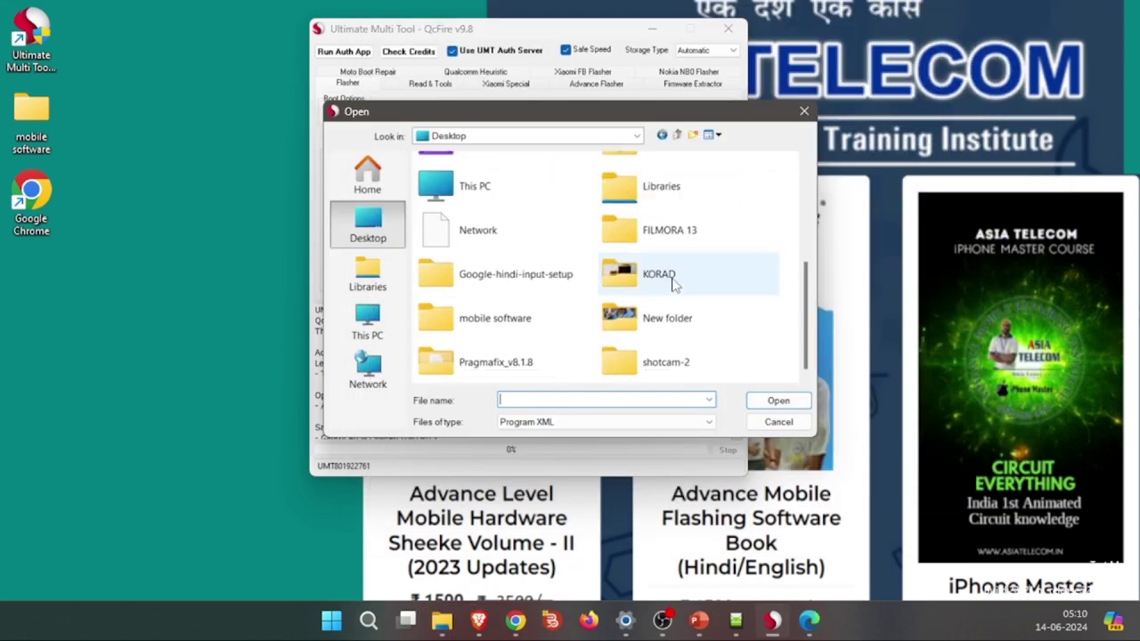
double_click(524, 314)
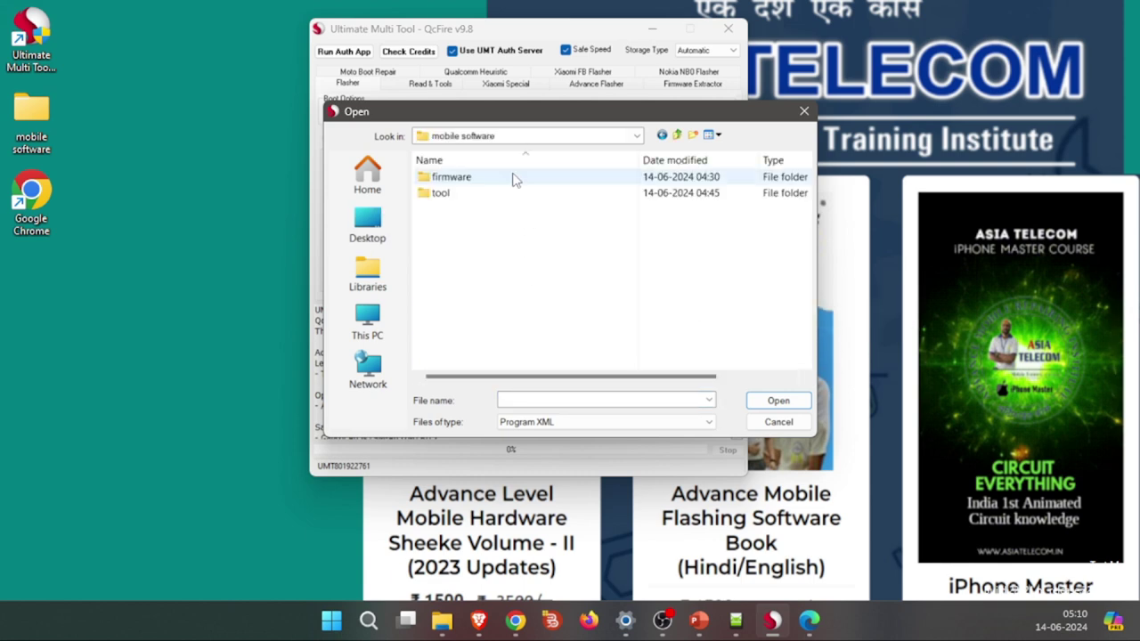
double_click(516, 177)
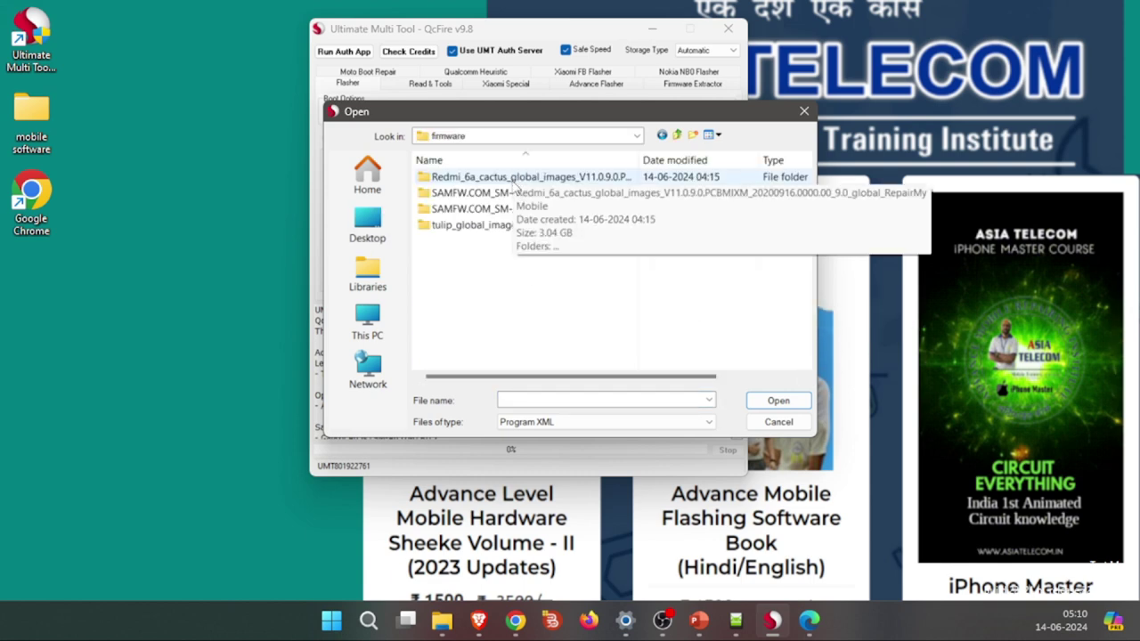
double_click(497, 230)
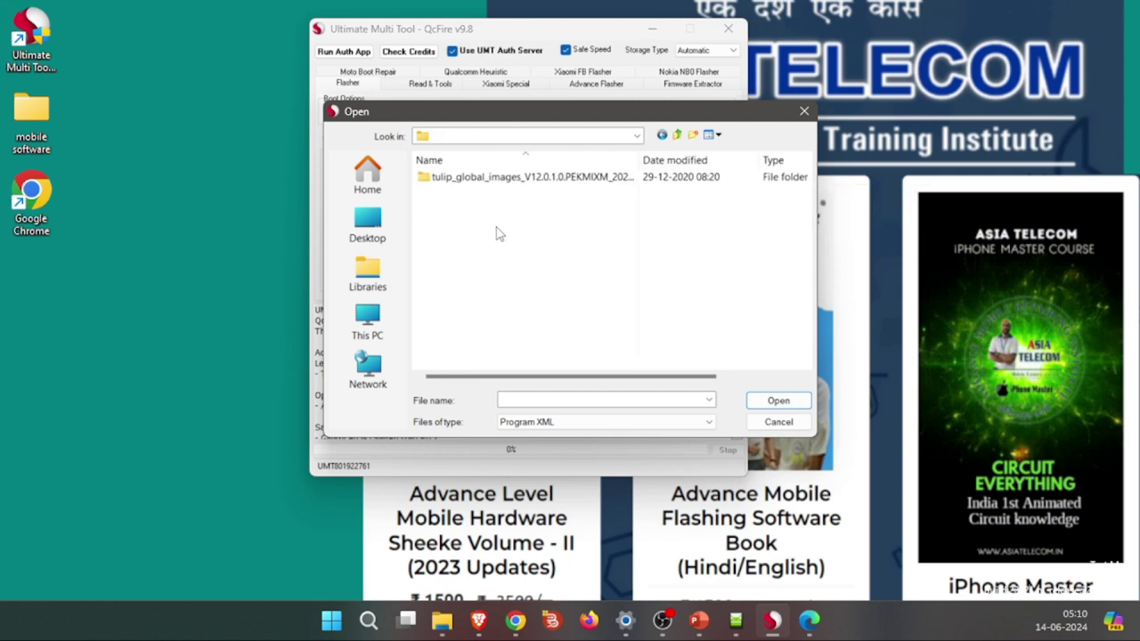
double_click(495, 178)
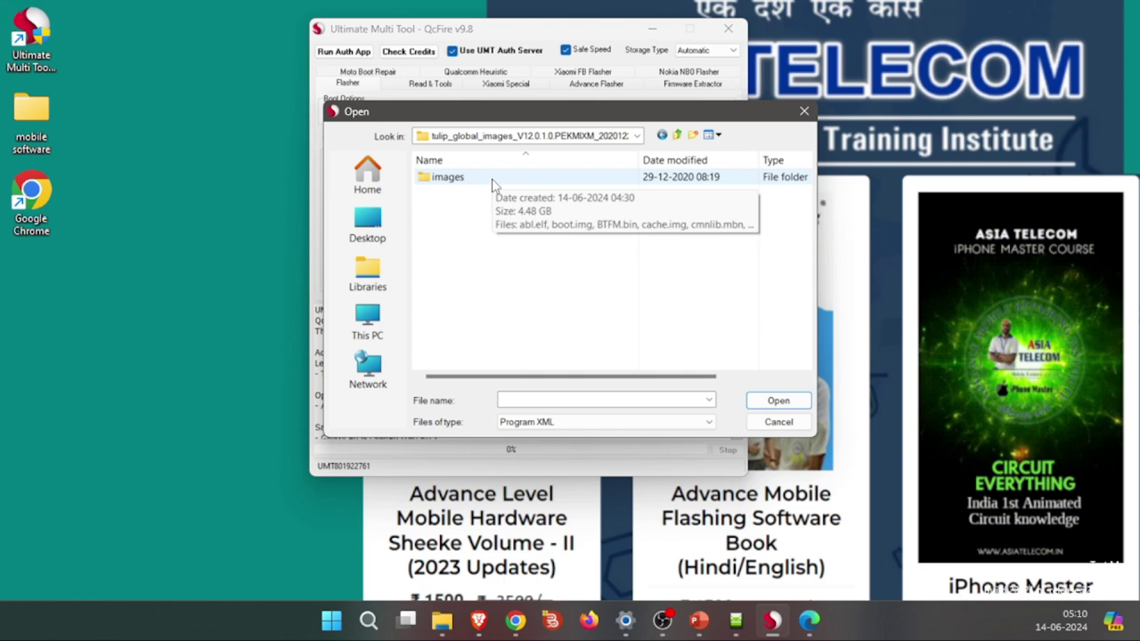
double_click(445, 177)
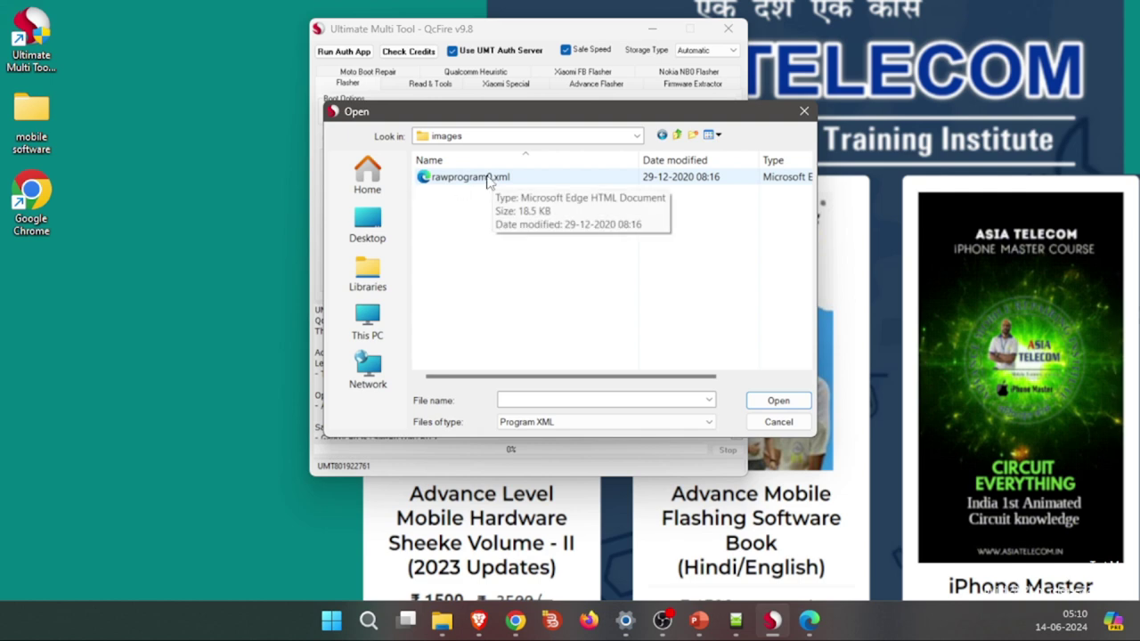
double_click(477, 178)
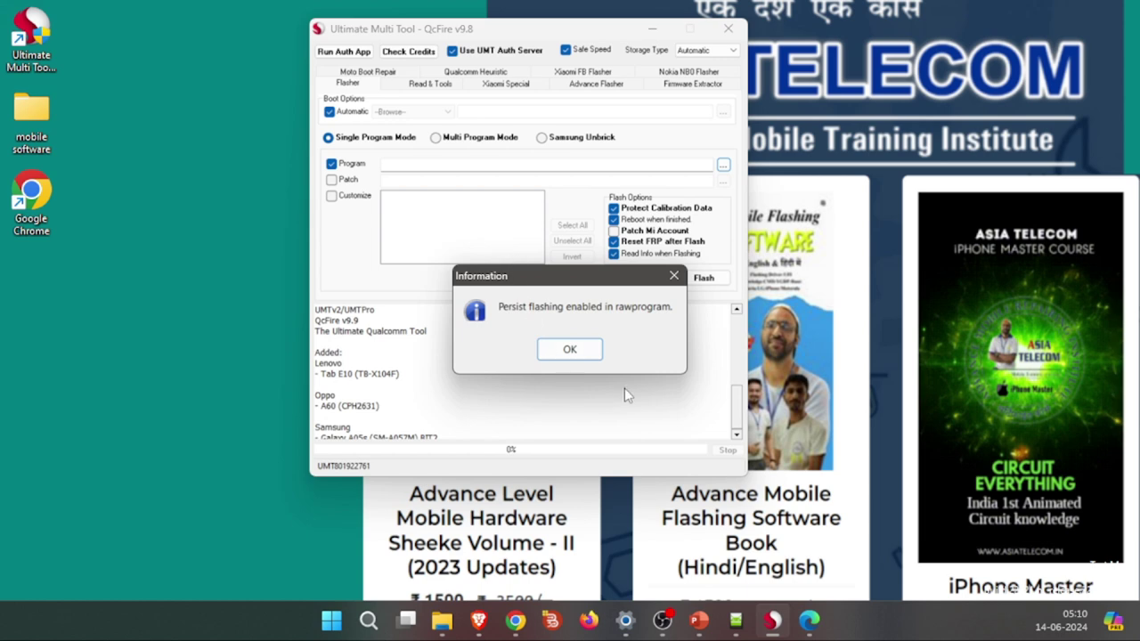
left_click(568, 350)
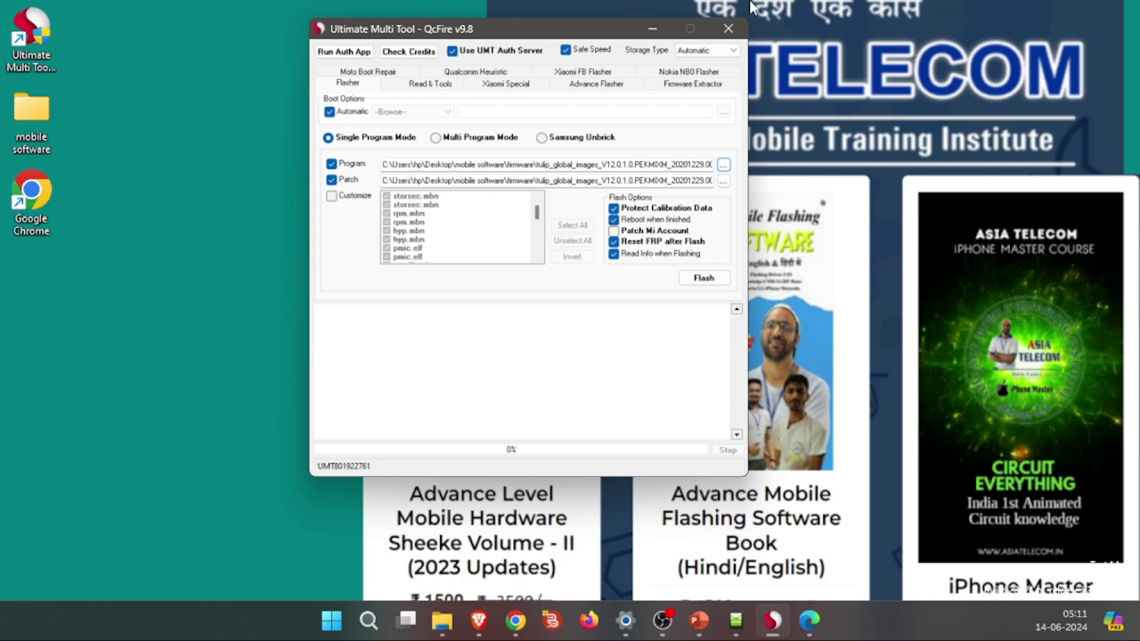
Close QcFire and launch Odin3 v3.14 from the Odin3_v3.14.4 folder inside the tool folder of mobile software
left_click(727, 30)
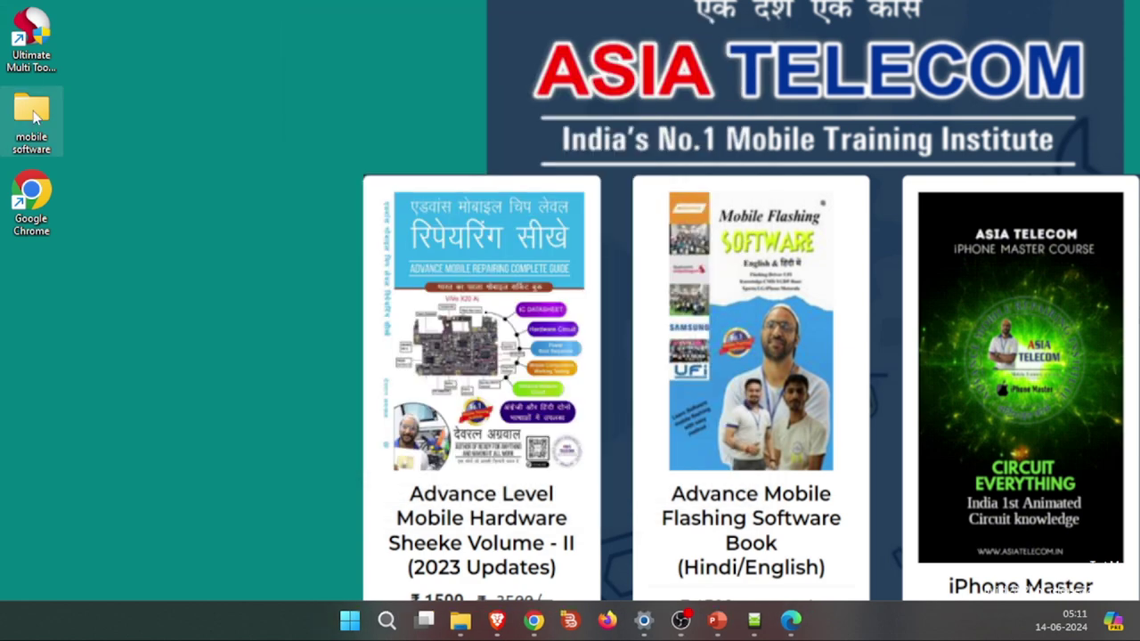
double_click(34, 120)
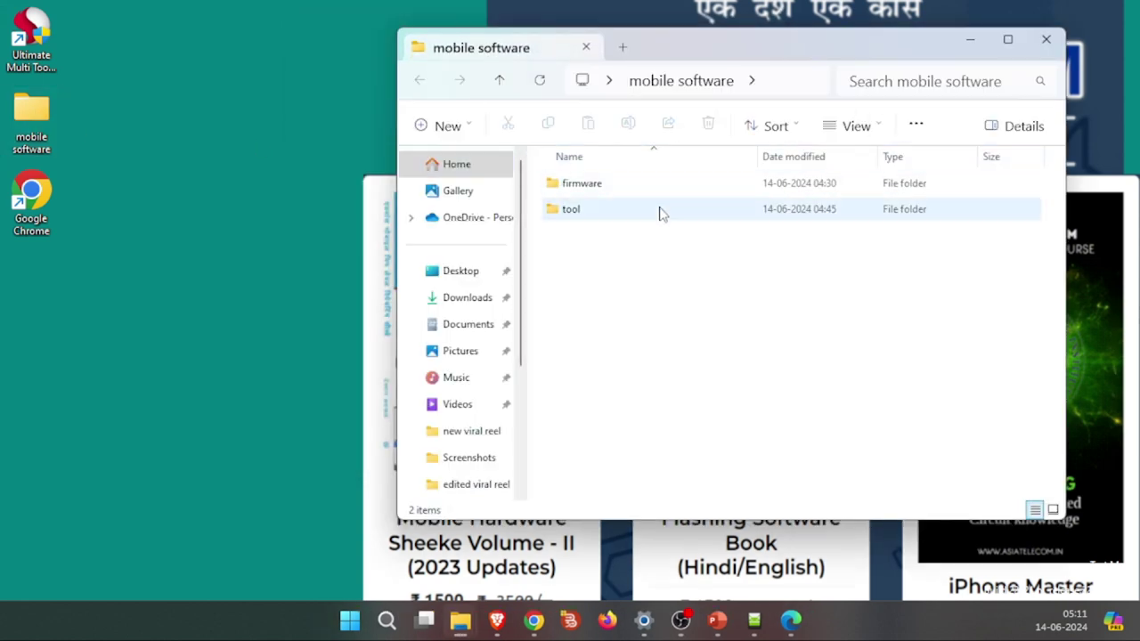
double_click(664, 211)
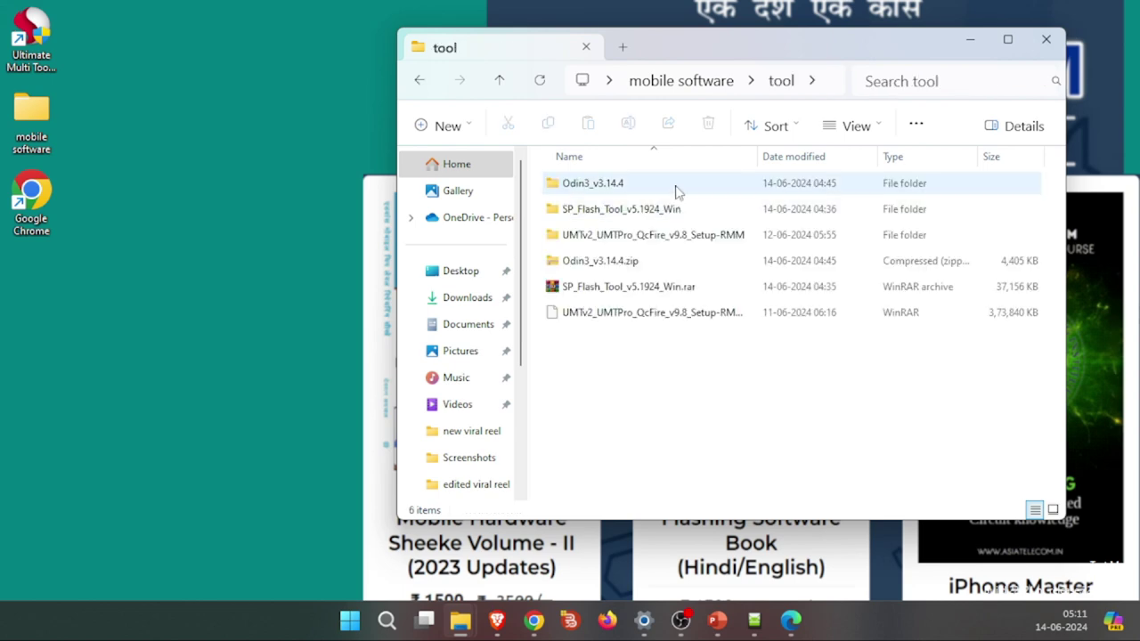
double_click(667, 185)
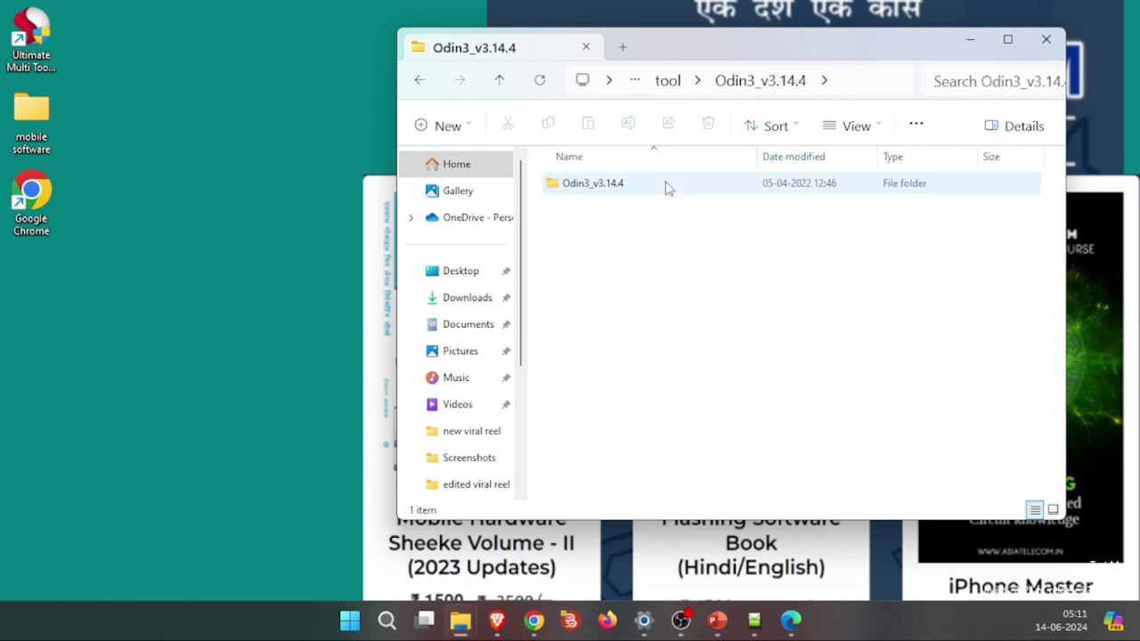
double_click(667, 186)
double_click(601, 286)
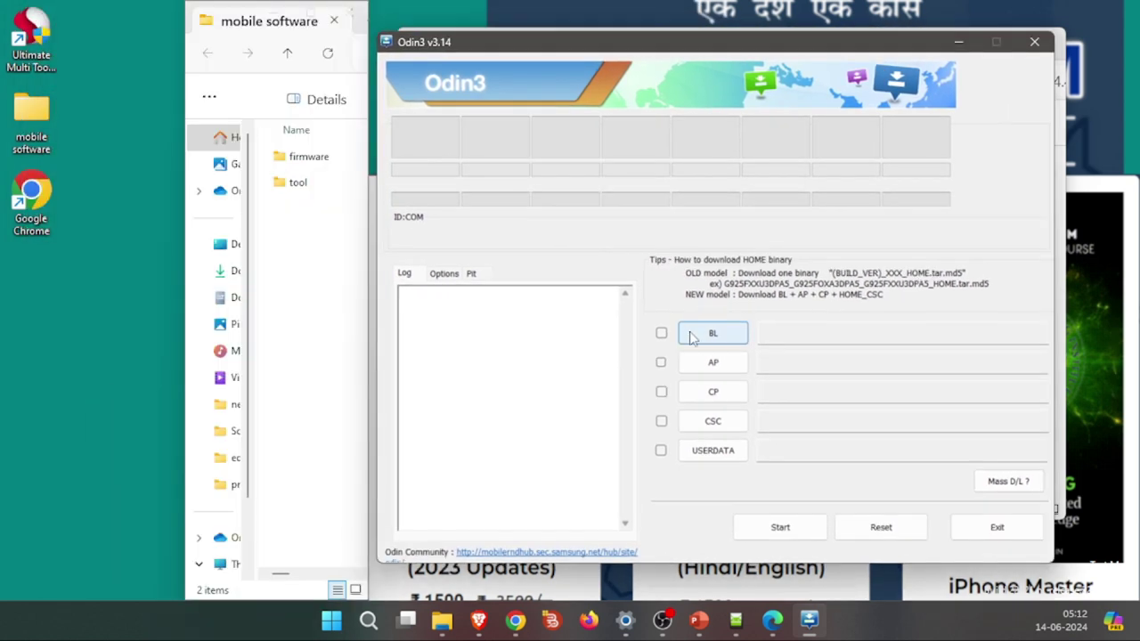
left_click(691, 335)
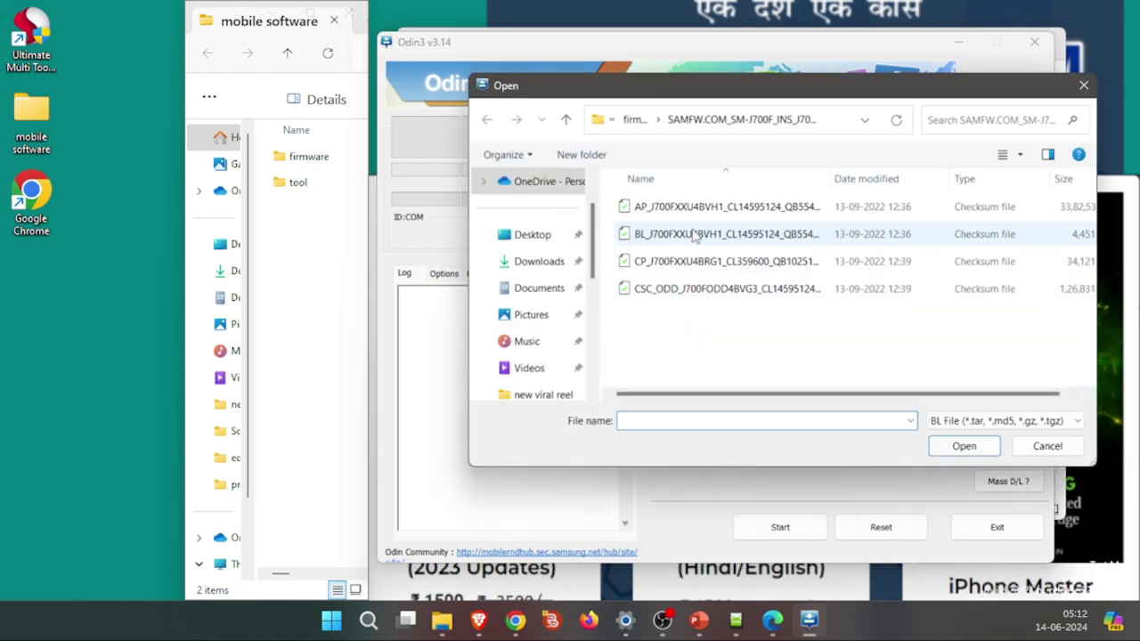
left_click(633, 119)
left_click(634, 119)
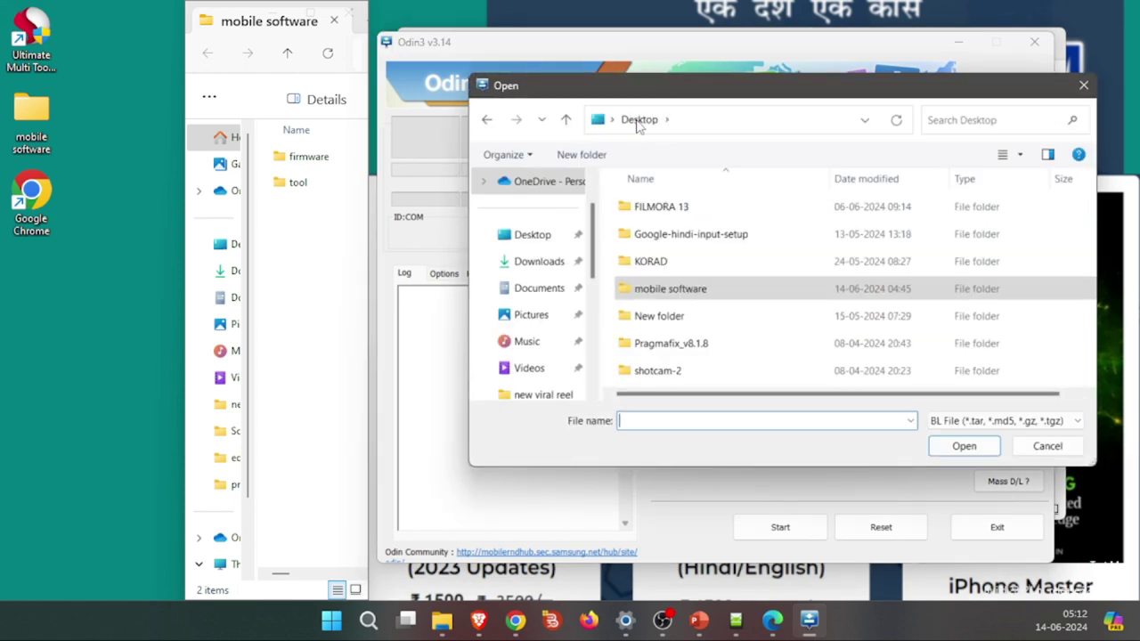
double_click(694, 290)
double_click(683, 216)
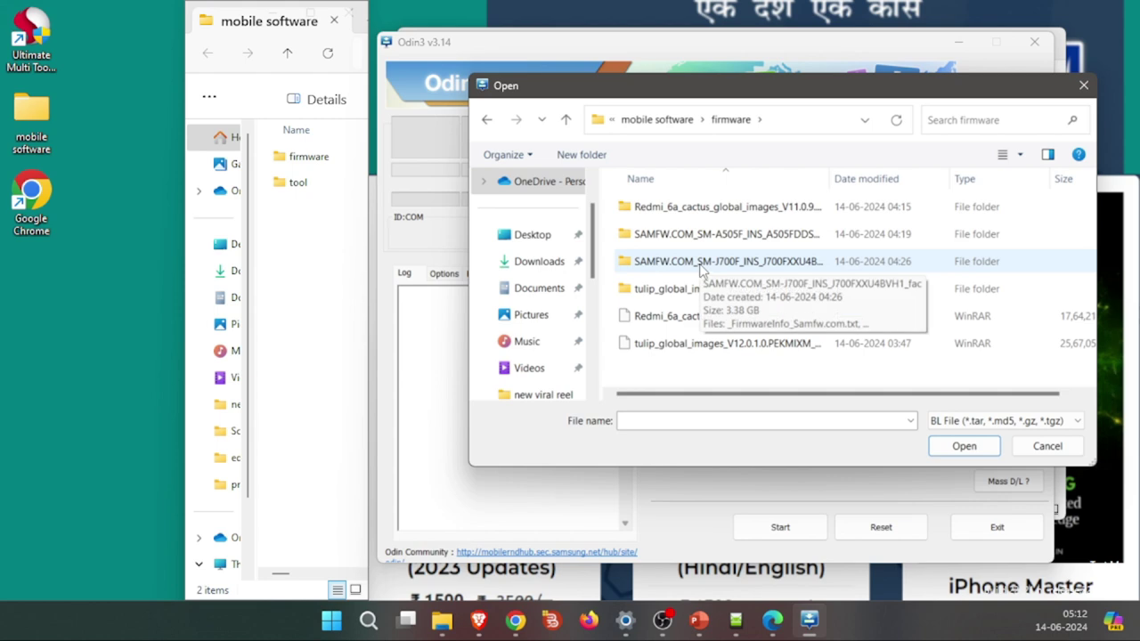
double_click(712, 234)
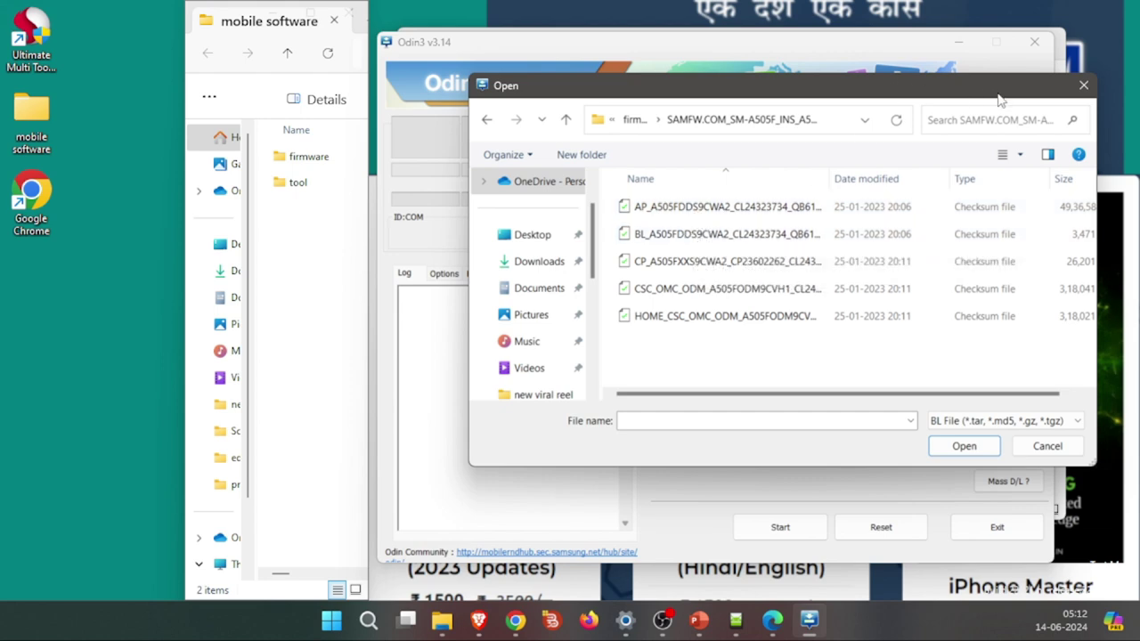
left_click(1083, 84)
Load the BL_J700FXXU4BVH1 and AP_J700FXXU4BVH1 files from the SM-J700F firmware folder as Odin's BL and AP files
left_click(710, 333)
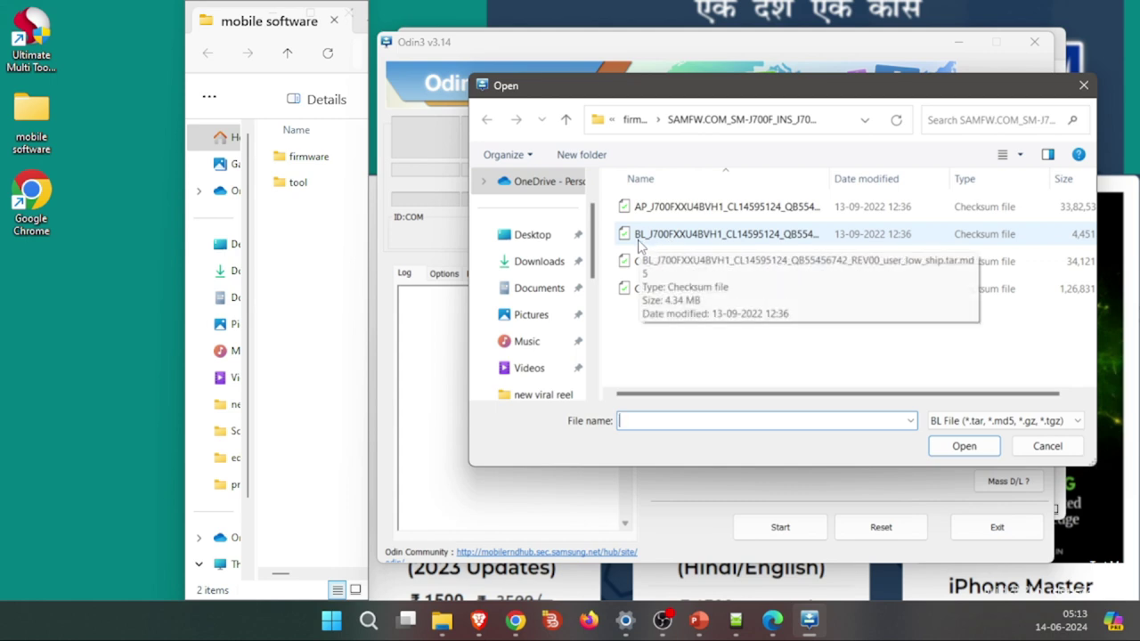
double_click(638, 246)
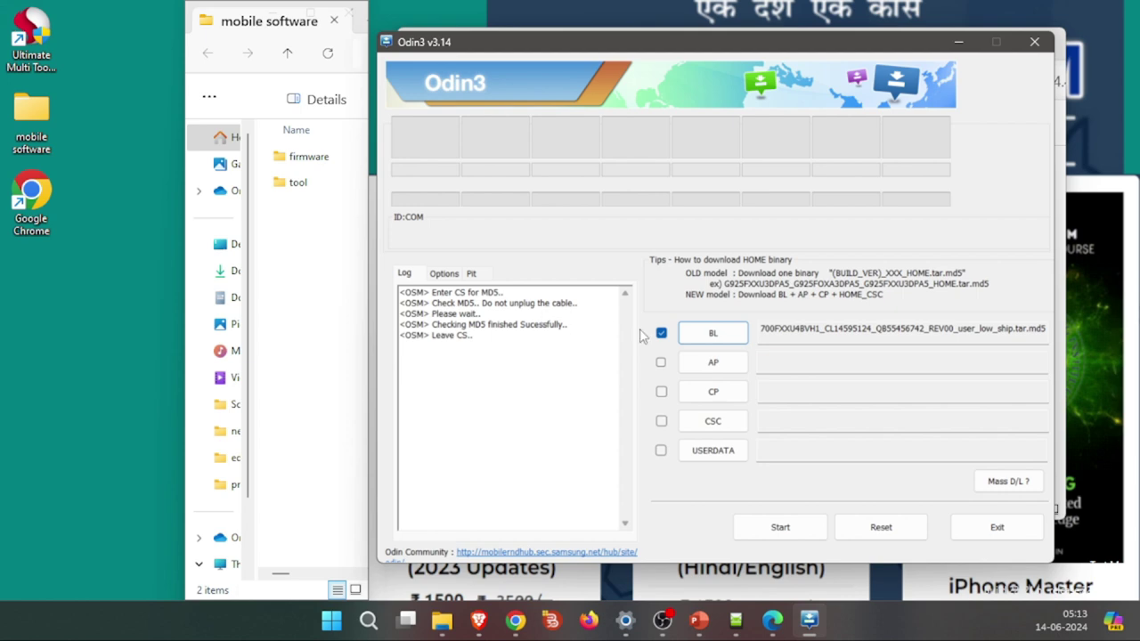
left_click(708, 364)
double_click(674, 217)
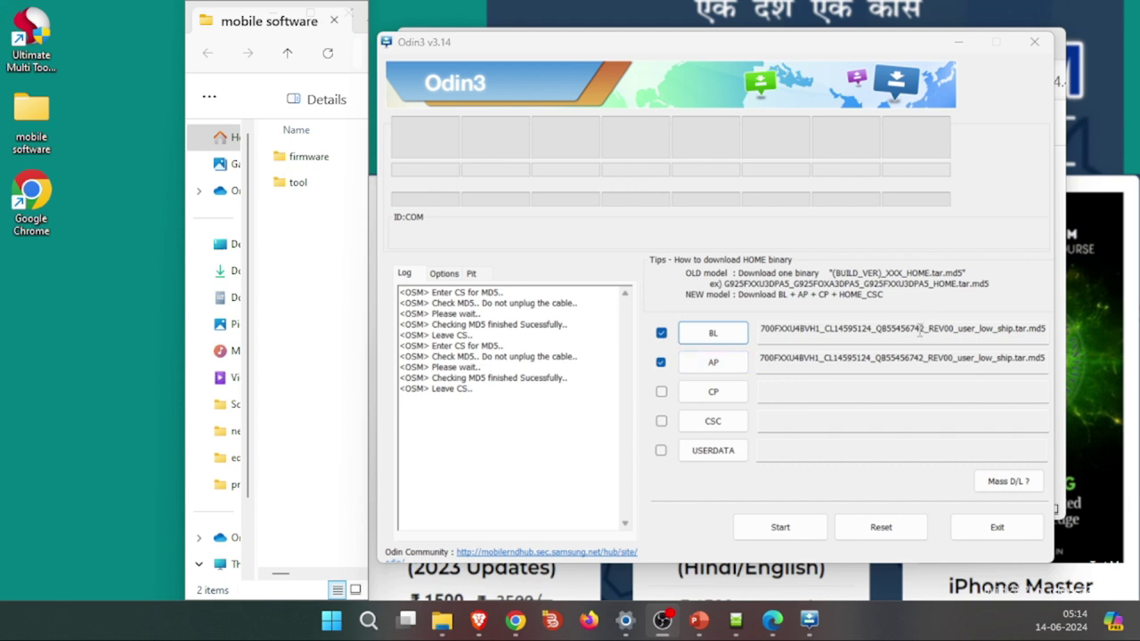
Load CP_J700FXXU4BRG1 and CSC_ODD_J700FODD4BVG3 from the SM-J700F firmware as the CP and CSC files, and start flashing
left_click(721, 392)
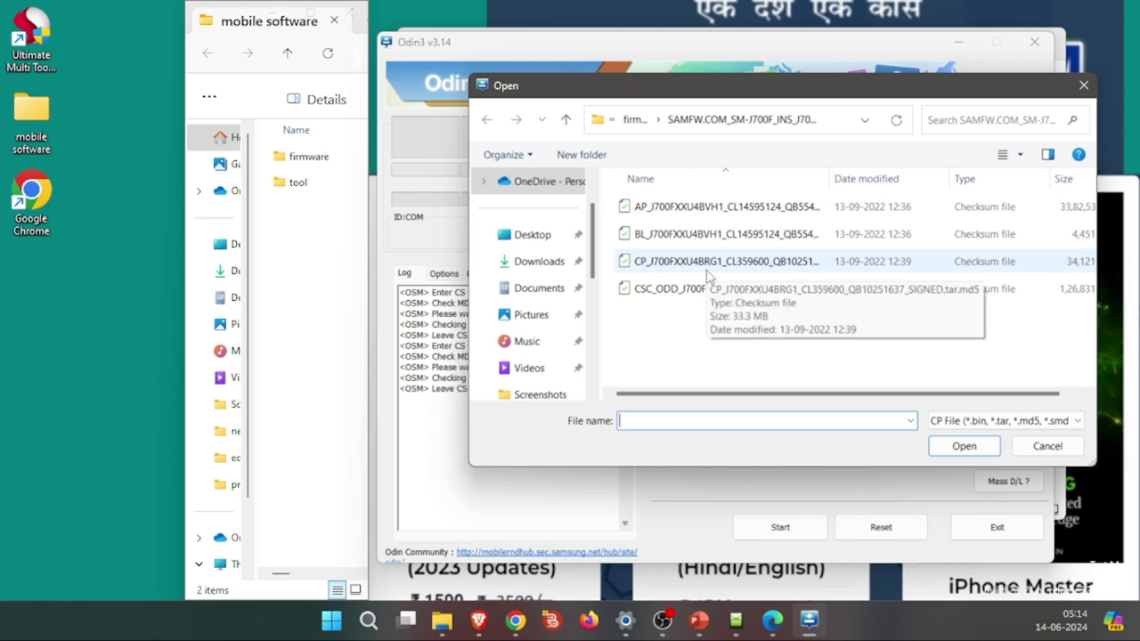
left_click(708, 278)
double_click(708, 277)
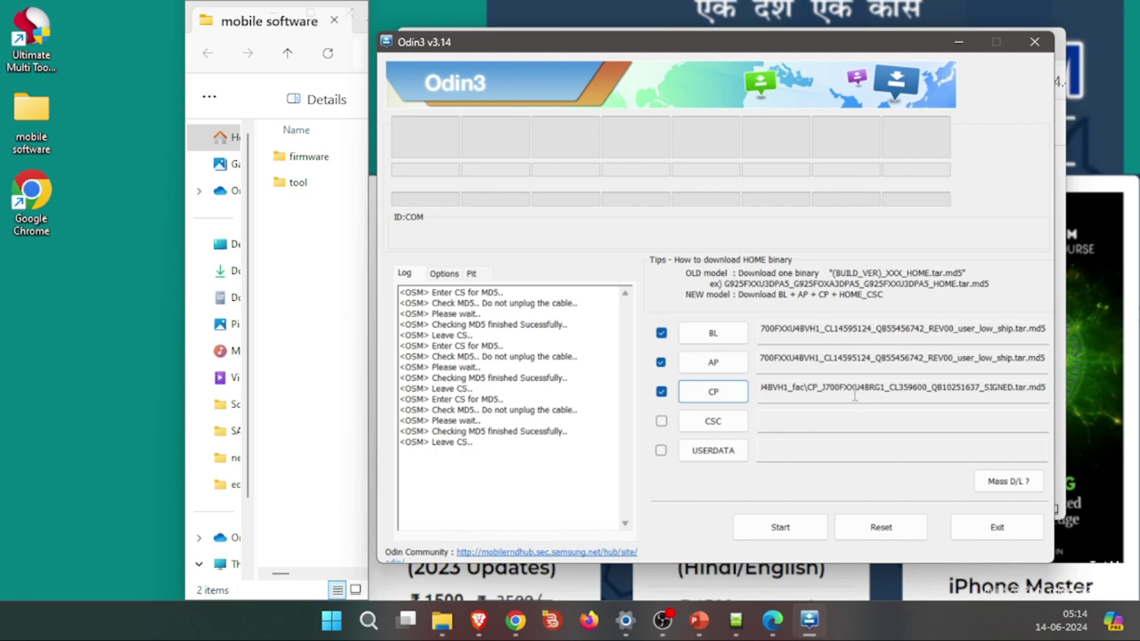
left_click(719, 422)
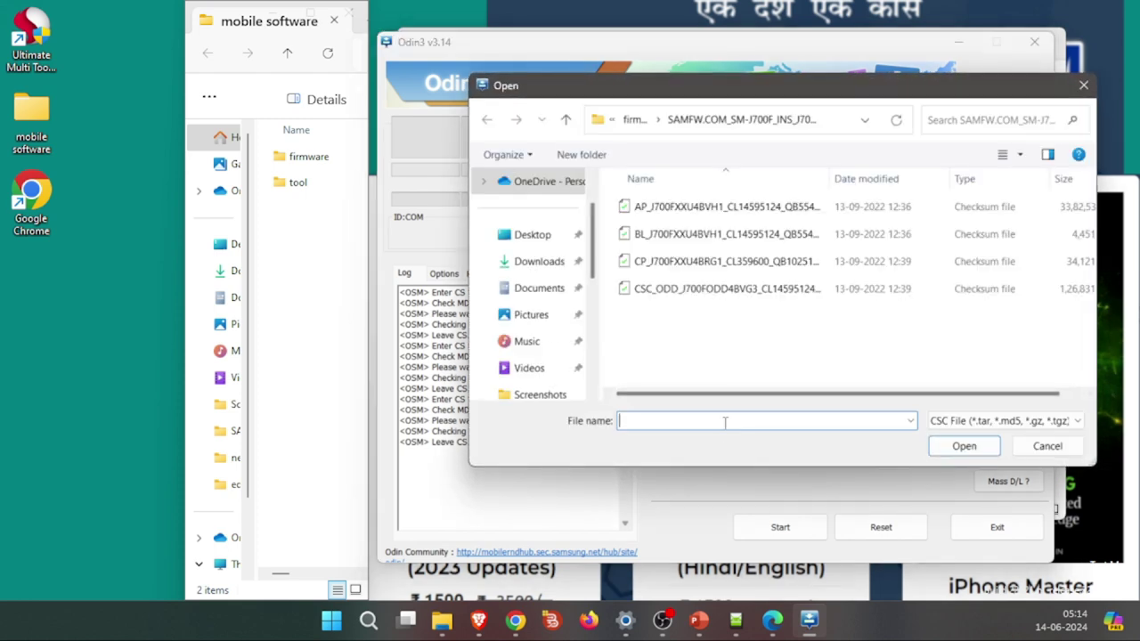
double_click(662, 290)
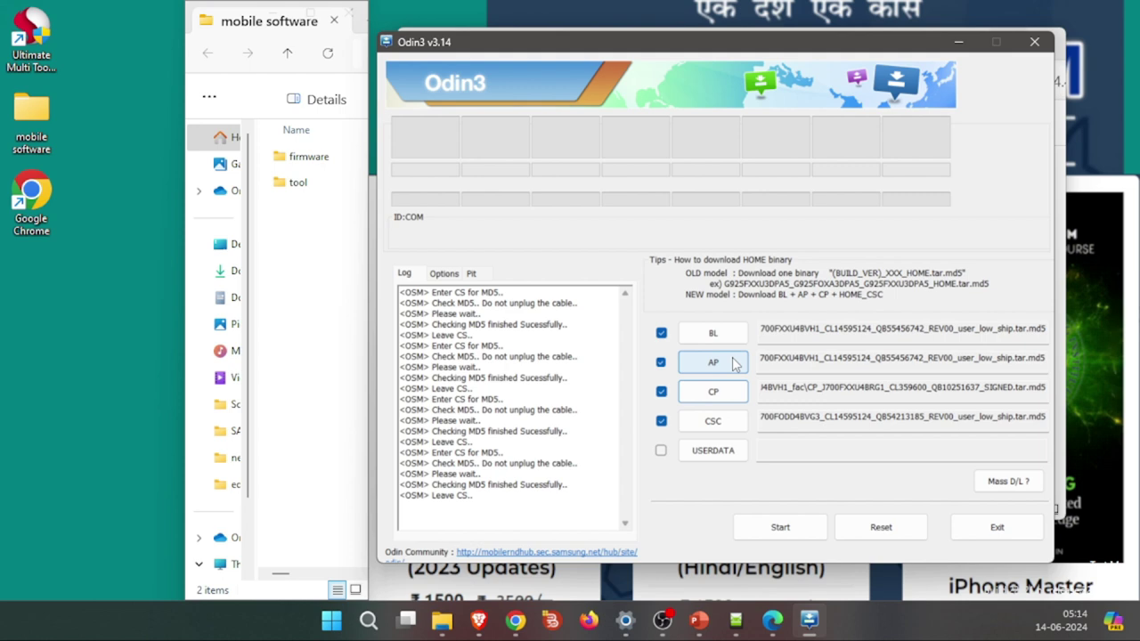
left_click(797, 527)
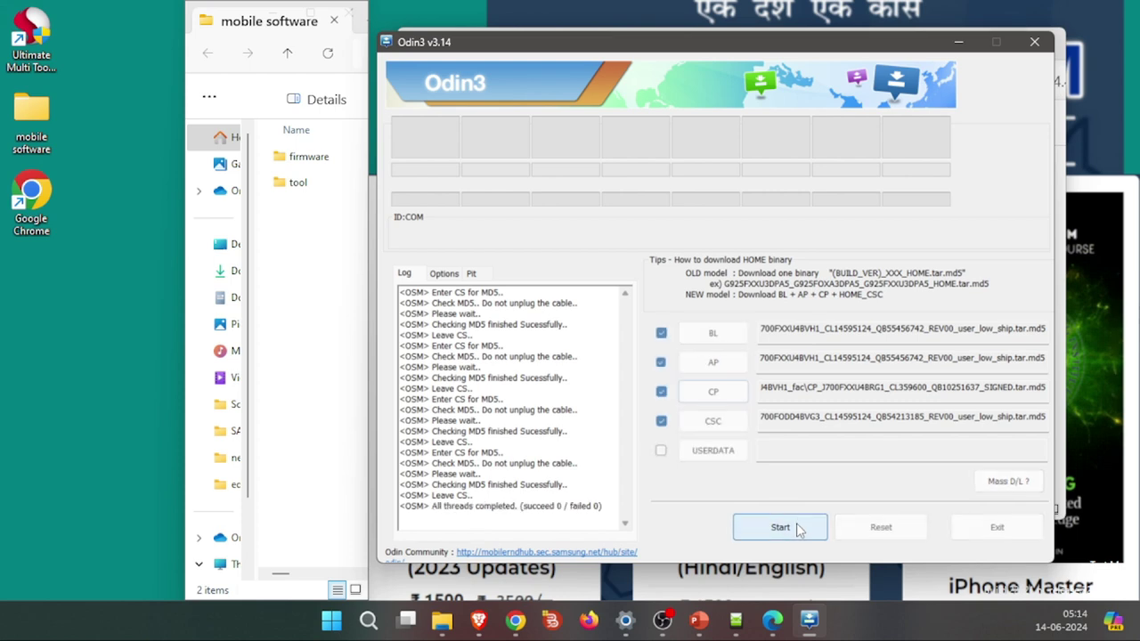